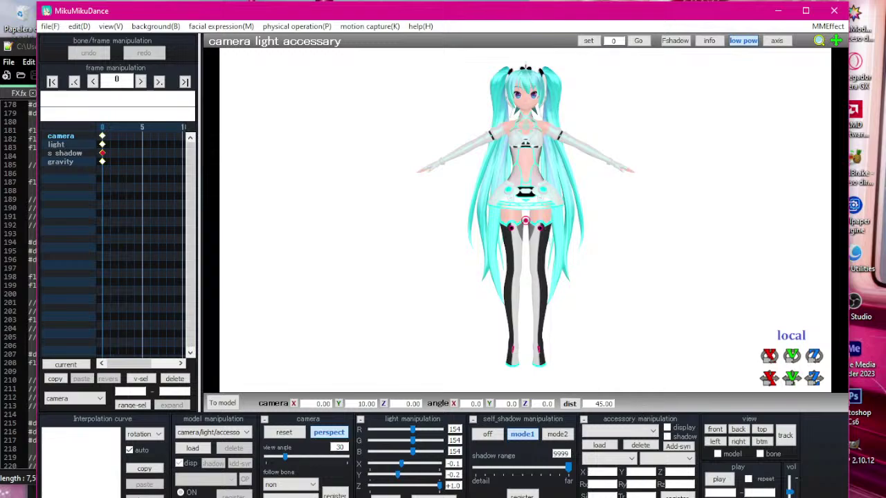
Step: Switch to Spotify and resume playback of the song FTCU
{"action": "mouse_move", "coordinate": [525, 497]}
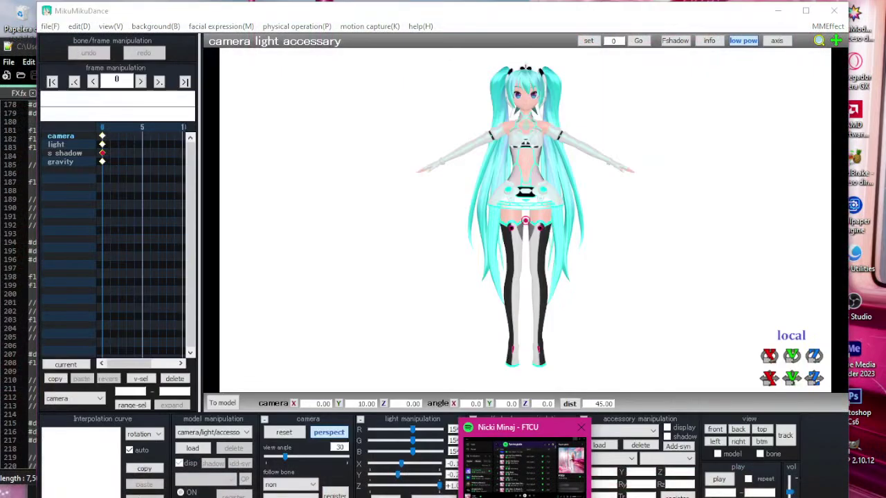
{"action": "left_click", "coordinate": [399, 319]}
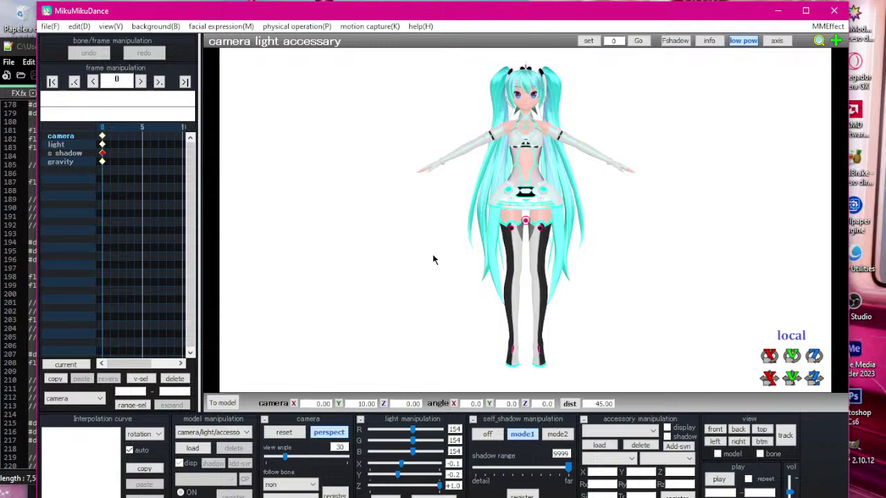
{"action": "key", "text": "alt+Tab"}
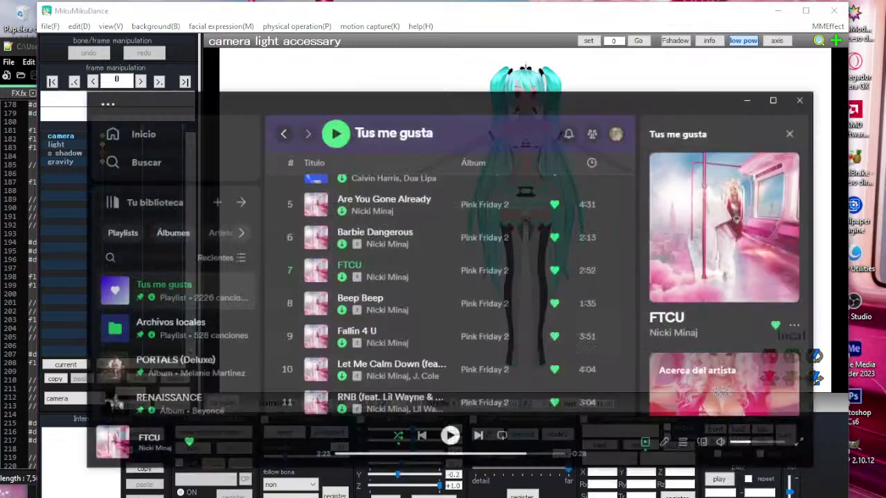
{"action": "key", "text": "space"}
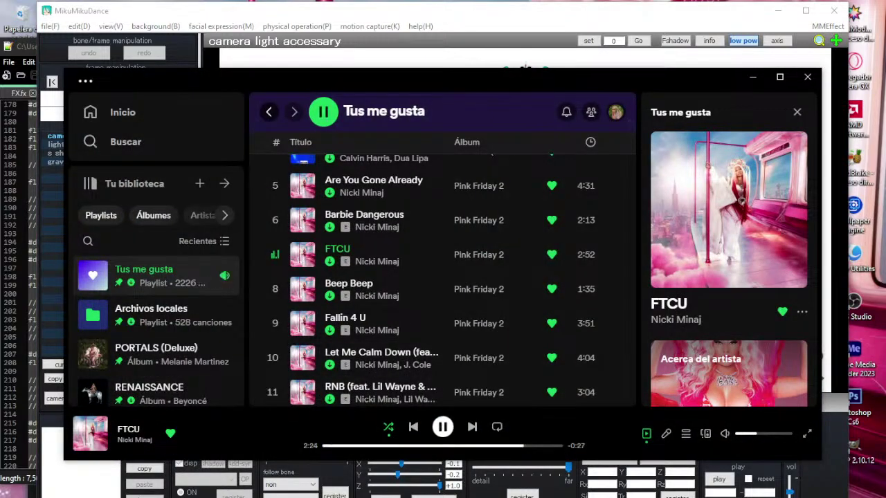
Step: Unmute the Mic/Aux audio source in OBS and minimise the OBS and Spotify windows
{"action": "key", "text": "alt+Tab"}
{"action": "left_click", "coordinate": [455, 384]}
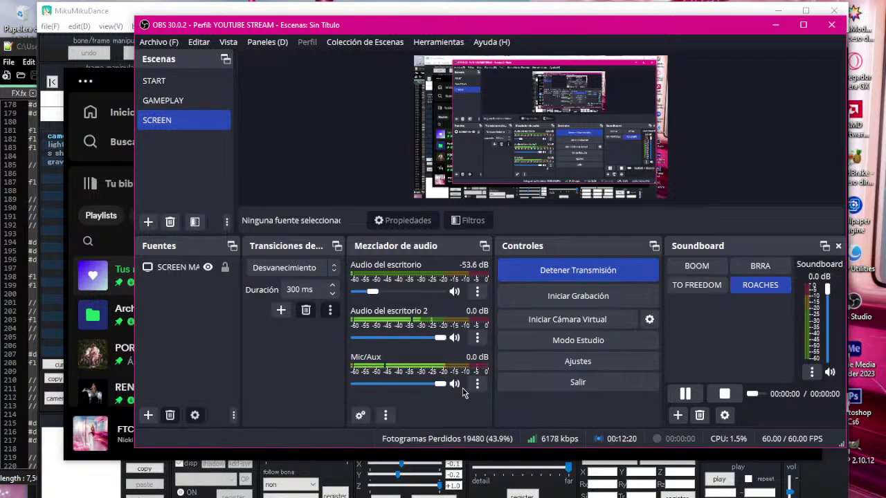
{"action": "left_click", "coordinate": [775, 25]}
{"action": "left_click", "coordinate": [749, 77]}
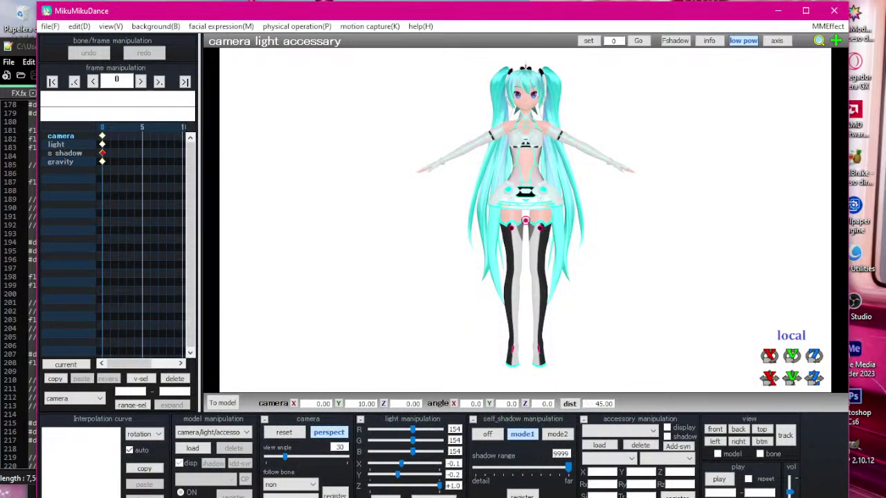
Step: Lower the playback volume in Spotify and minimise its window
{"action": "key", "text": "alt+Tab"}
{"action": "left_click", "coordinate": [748, 434]}
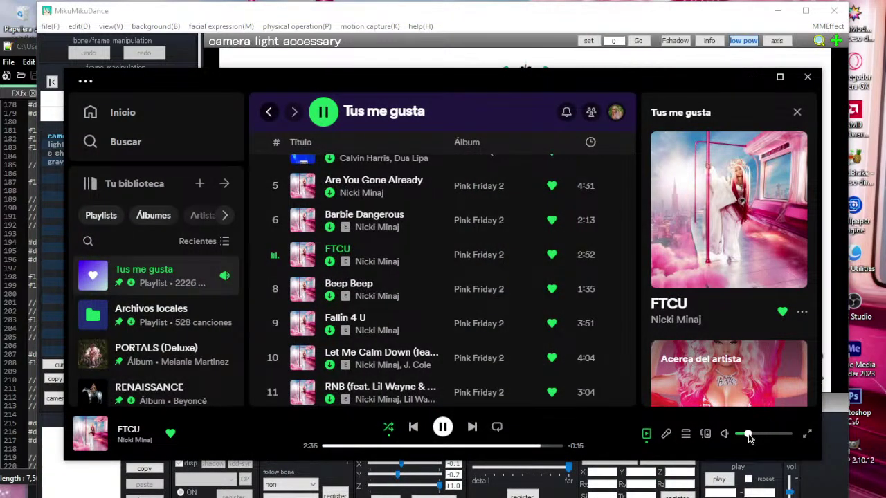
{"action": "left_click", "coordinate": [753, 76]}
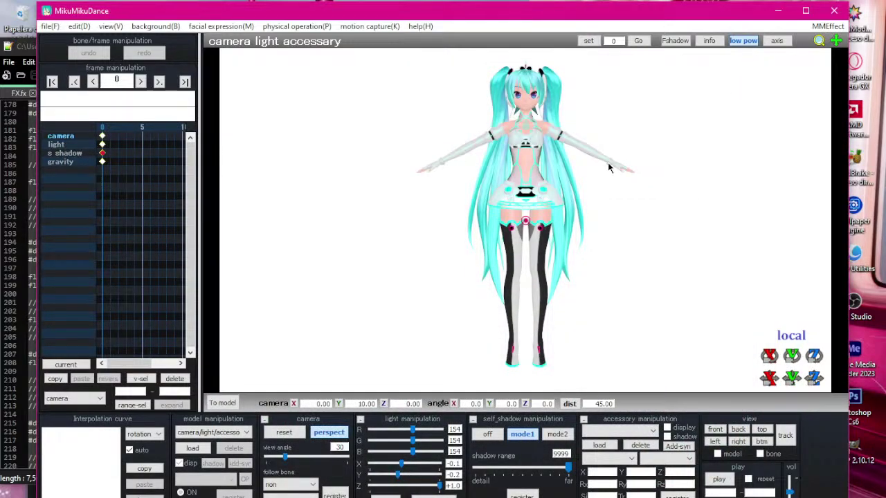
Step: Mute the Mic/Aux audio source in OBS and switch back to MikuMikuDance
{"action": "mouse_move", "coordinate": [397, 157]}
{"action": "right_mouse_down"}
{"action": "mouse_move", "coordinate": [567, 156]}
{"action": "mouse_move", "coordinate": [397, 156]}
{"action": "right_mouse_up"}
{"action": "left_click", "coordinate": [27, 50]}
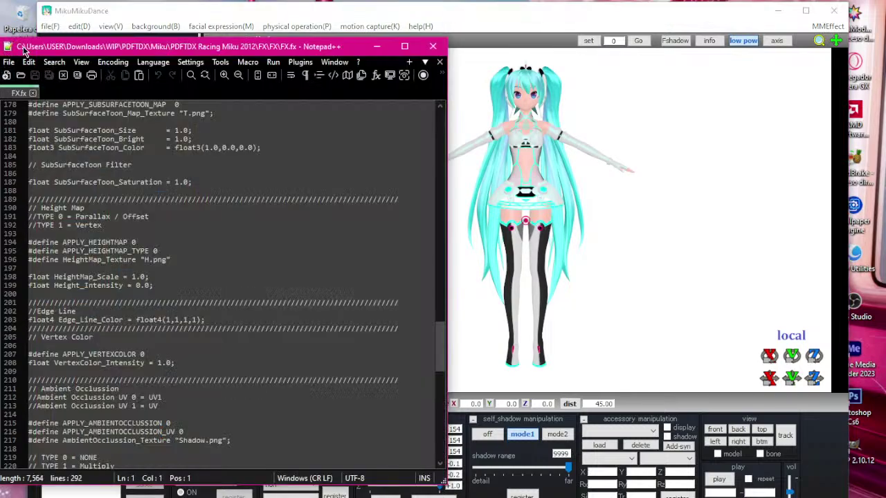
{"action": "key", "text": "alt+Tab"}
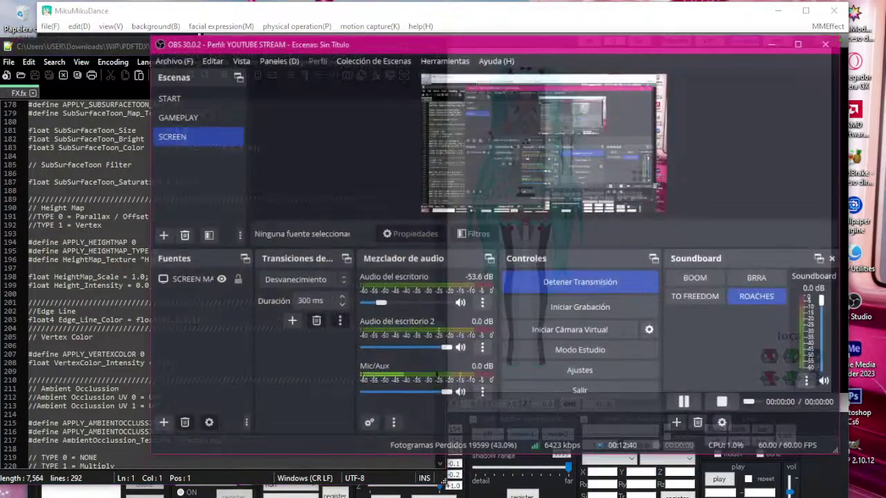
{"action": "left_click", "coordinate": [454, 382]}
{"action": "left_click", "coordinate": [454, 384]}
{"action": "key", "text": "alt+Tab"}
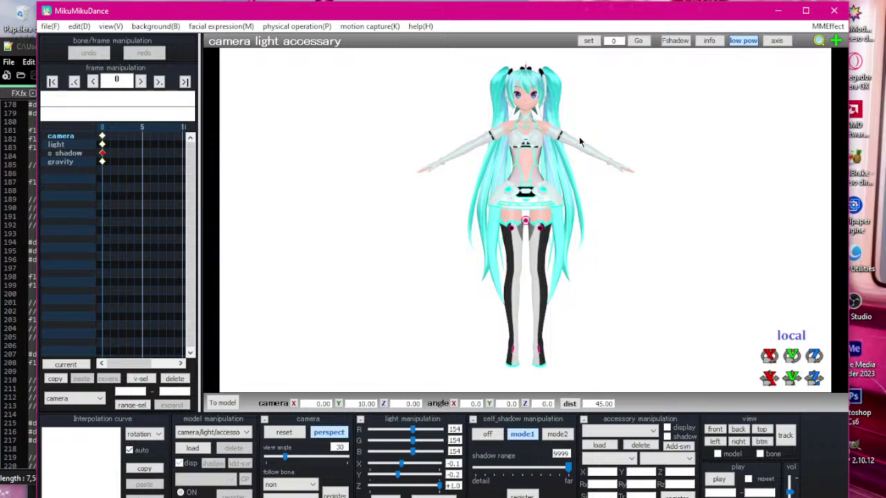
Step: Turn the Mic/Aux audio source in OBS back on and minimise the OBS window
{"action": "right_click_drag", "start_coordinate": [581, 135], "coordinate": [627, 257]}
{"action": "key", "text": "alt+Tab"}
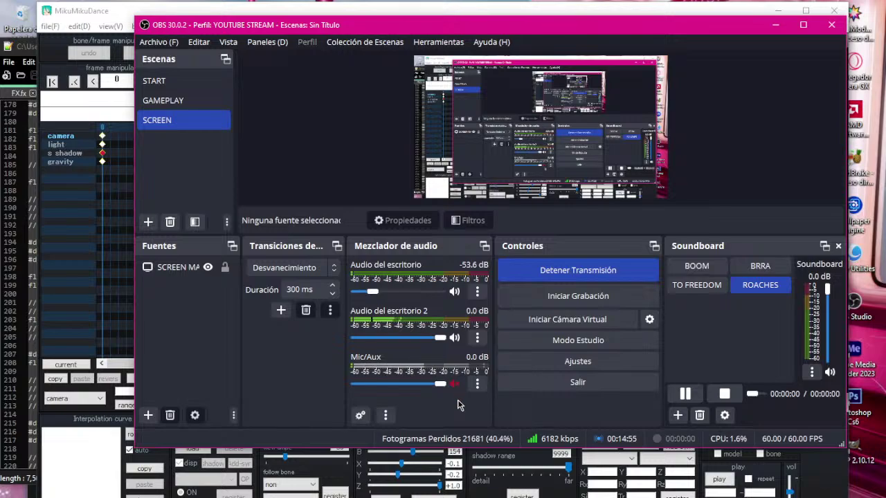
{"action": "mouse_move", "coordinate": [525, 497]}
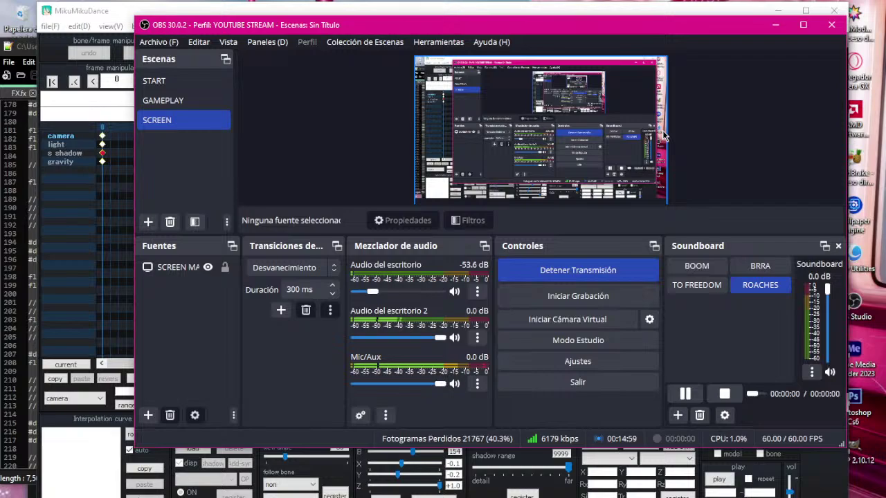
{"action": "left_click", "coordinate": [776, 25]}
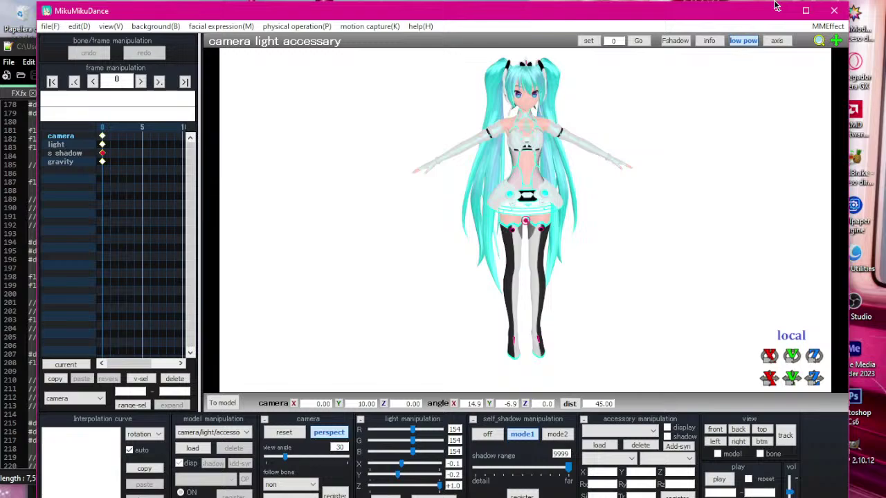
Step: Inspect the Miku model from a slightly turned angle and return to the front view
{"action": "right_click_drag", "start_coordinate": [557, 121], "coordinate": [571, 132]}
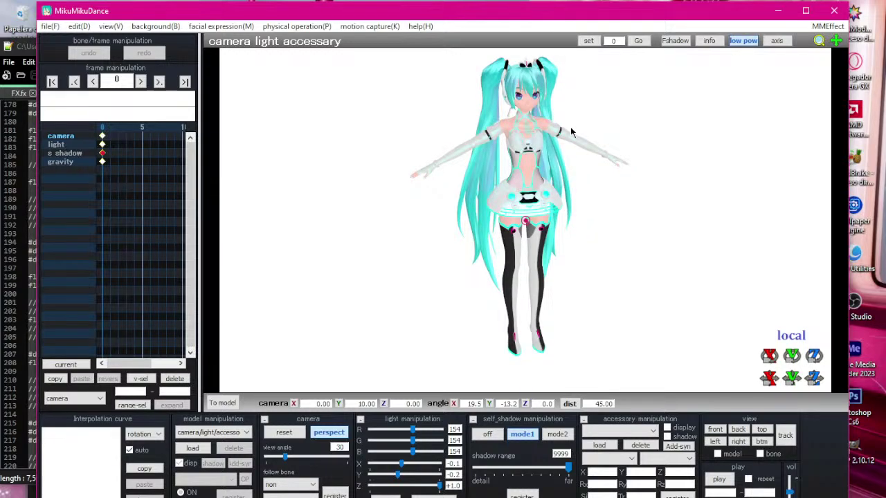
{"action": "key", "text": "KP_2"}
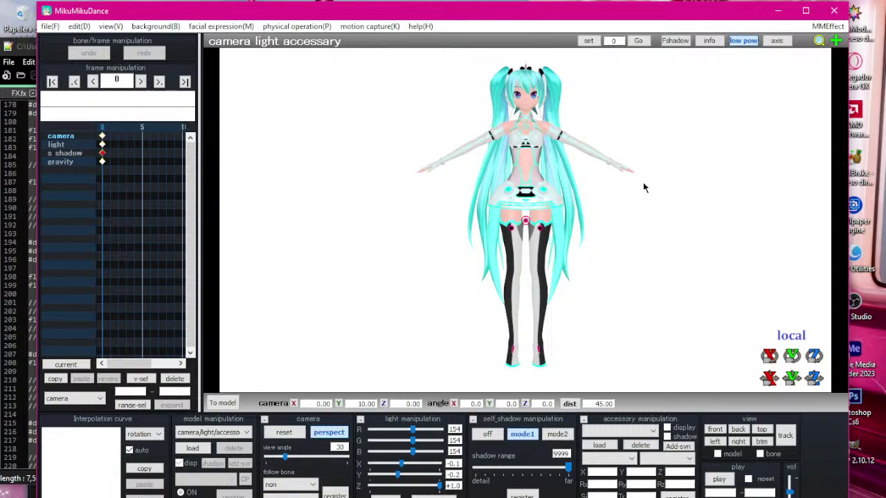
{"action": "right_click_drag", "start_coordinate": [411, 118], "coordinate": [509, 130]}
Step: Switch to FX.fx in Notepad++ and look through its shader settings for the Transparency Mask section, highlighting the word Transparency in its heading
{"action": "left_click", "coordinate": [396, 496]}
{"action": "left_click_drag", "start_coordinate": [418, 108], "coordinate": [449, 68]}
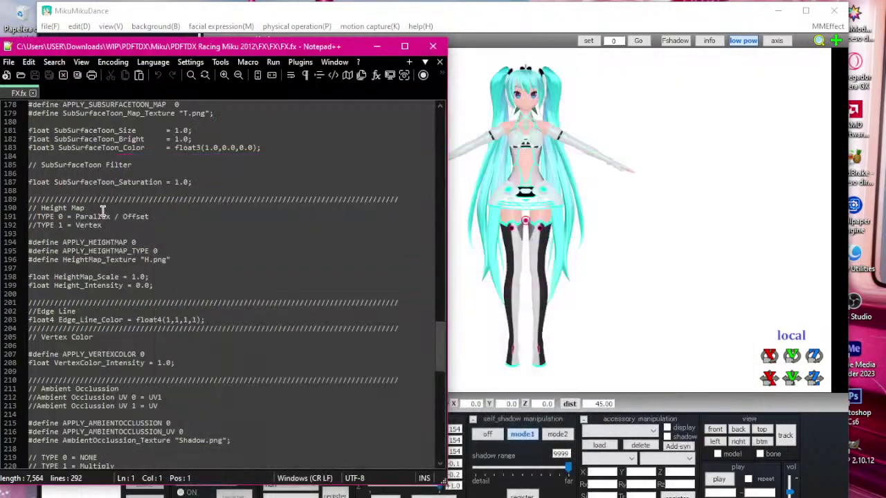
{"action": "scroll", "coordinate": [102, 211], "scroll_direction": "down", "scroll_amount": 11}
{"action": "scroll", "coordinate": [103, 211], "scroll_direction": "up", "scroll_amount": 13}
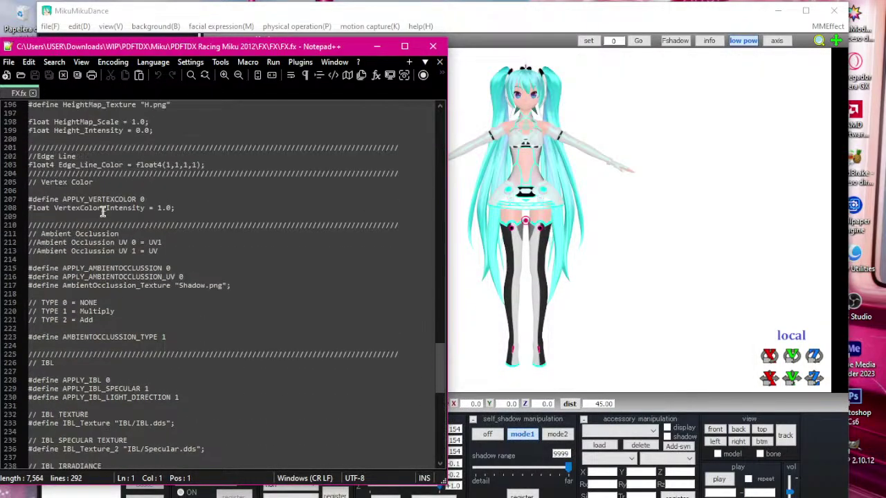
{"action": "left_click", "coordinate": [525, 497]}
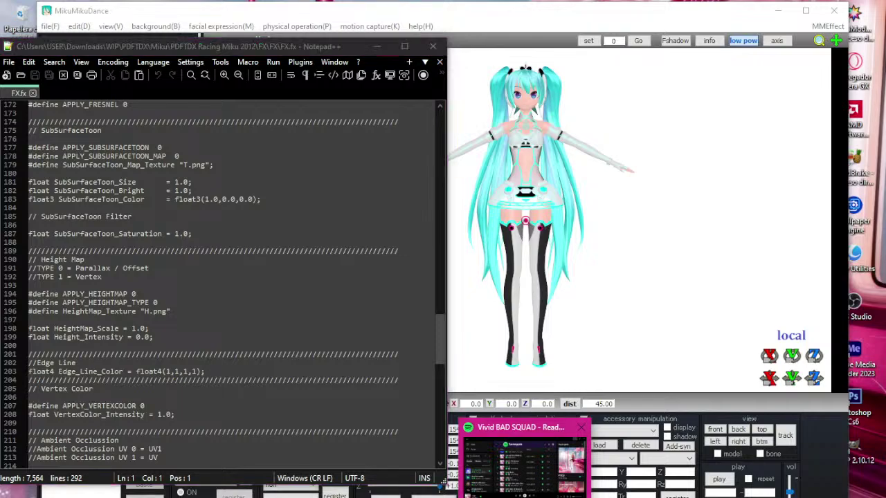
{"action": "scroll", "coordinate": [168, 279], "scroll_direction": "up", "scroll_amount": 16}
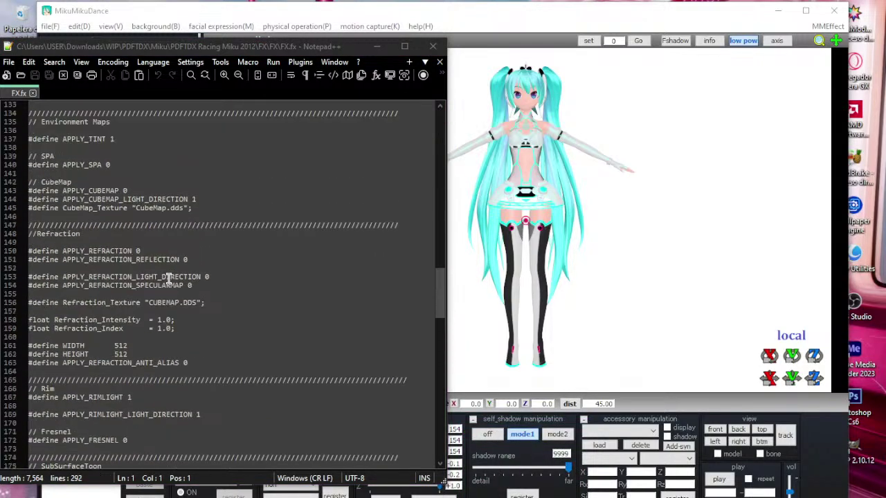
{"action": "scroll", "coordinate": [169, 279], "scroll_direction": "up", "scroll_amount": 5}
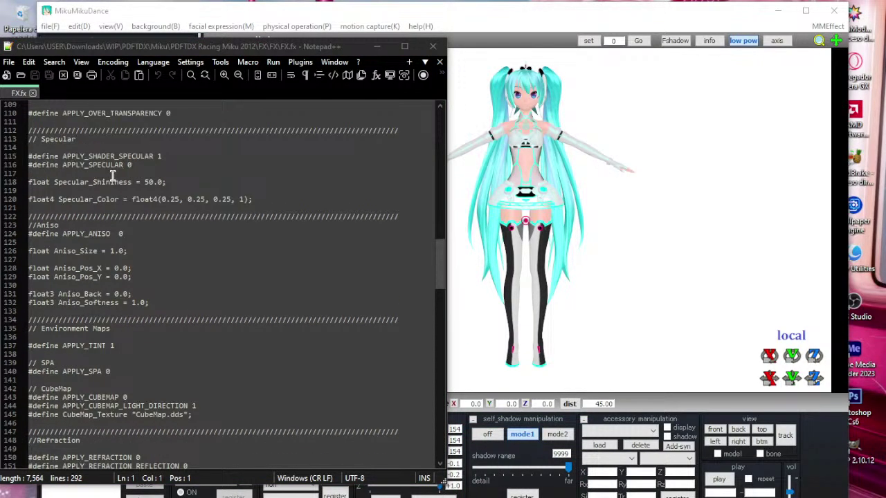
{"action": "scroll", "coordinate": [113, 177], "scroll_direction": "up", "scroll_amount": 20}
{"action": "scroll", "coordinate": [109, 201], "scroll_direction": "down", "scroll_amount": 10}
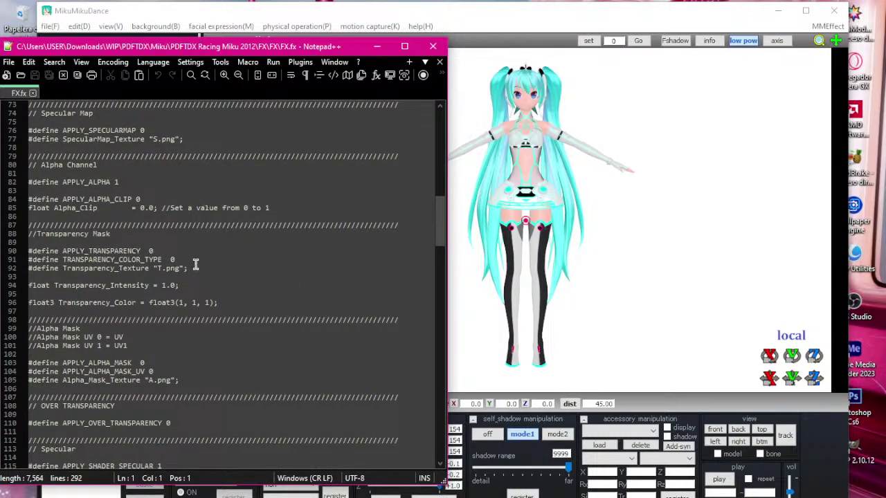
{"action": "scroll", "coordinate": [196, 265], "scroll_direction": "down", "scroll_amount": 3}
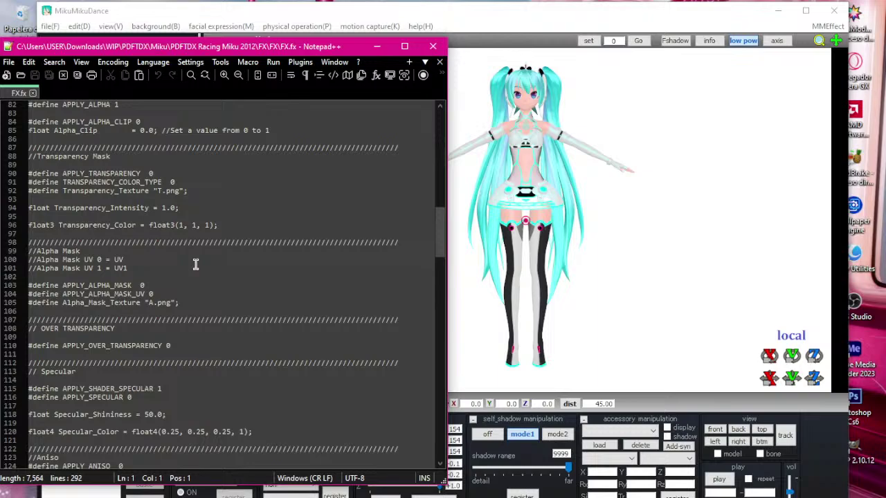
{"action": "double_click", "coordinate": [78, 158]}
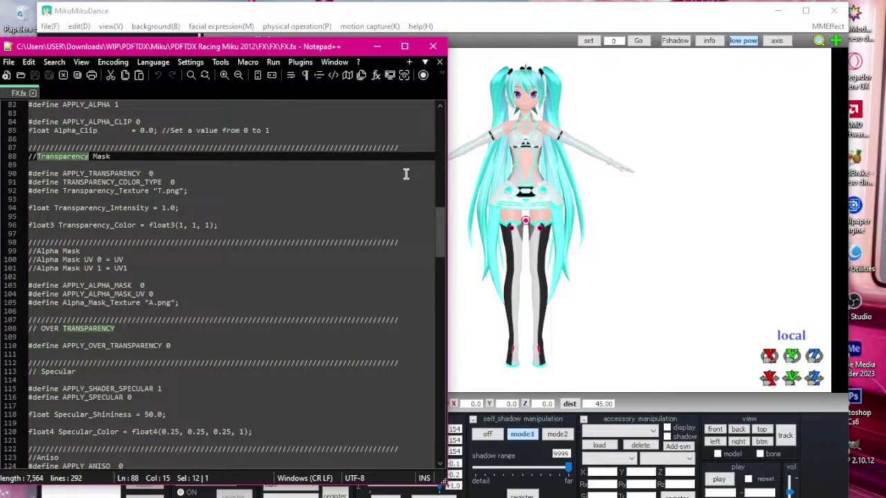
Step: Examine the torso and outfit of the Miku model up close in MikuMikuDance
{"action": "left_click", "coordinate": [518, 200]}
{"action": "scroll", "coordinate": [517, 197], "scroll_direction": "up", "scroll_amount": 3}
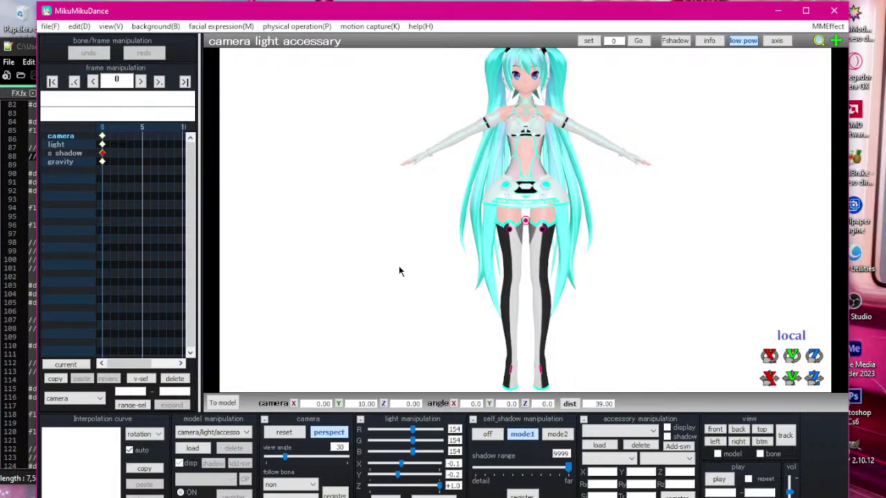
{"action": "scroll", "coordinate": [411, 272], "scroll_direction": "up", "scroll_amount": 10}
{"action": "middle_click_drag", "start_coordinate": [459, 223], "coordinate": [455, 226]}
{"action": "scroll", "coordinate": [455, 226], "scroll_direction": "up", "scroll_amount": 2}
{"action": "right_click_drag", "start_coordinate": [455, 226], "coordinate": [484, 279]}
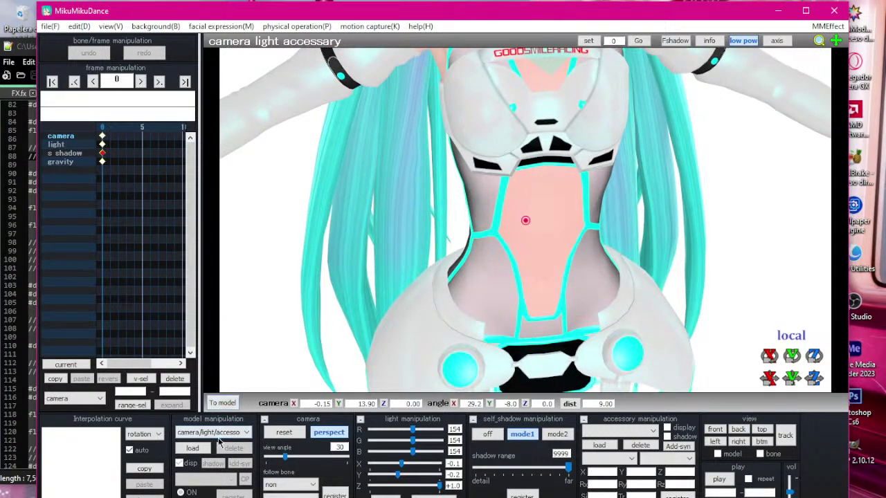
Step: Load the model PDFTDX Kimagure Mercy Miku - VR from the PDFTDX Kimagure Mercy Miku folder into the scene
{"action": "left_click", "coordinate": [193, 449]}
{"action": "left_click", "coordinate": [207, 64]}
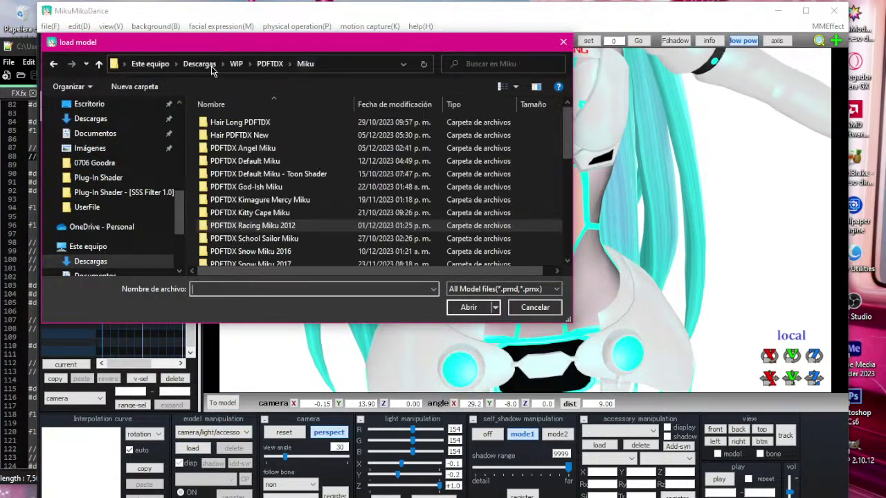
{"action": "scroll", "coordinate": [256, 159], "scroll_direction": "down", "scroll_amount": 2}
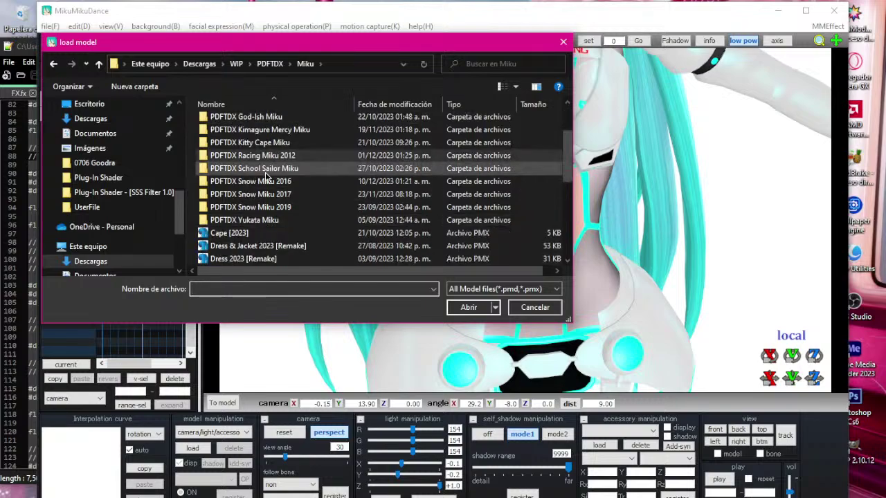
{"action": "scroll", "coordinate": [273, 208], "scroll_direction": "up", "scroll_amount": 1}
{"action": "scroll", "coordinate": [277, 235], "scroll_direction": "up", "scroll_amount": 1}
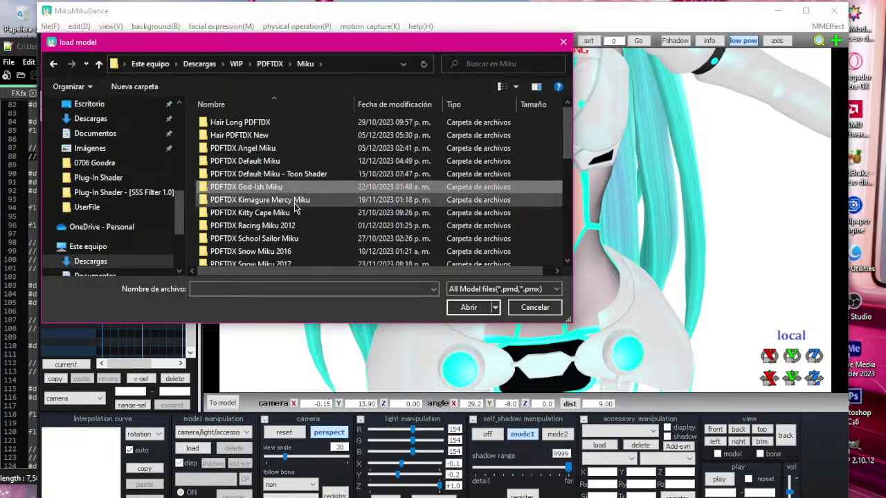
{"action": "scroll", "coordinate": [293, 203], "scroll_direction": "down", "scroll_amount": 1}
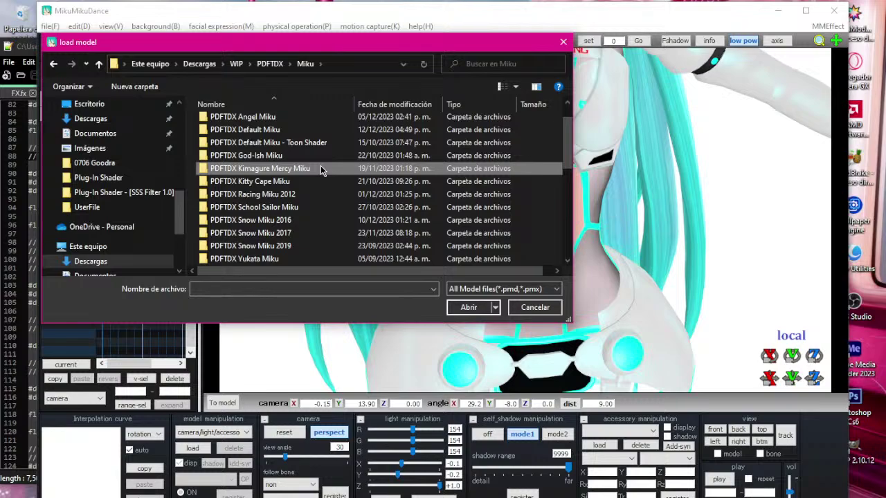
{"action": "scroll", "coordinate": [320, 171], "scroll_direction": "down", "scroll_amount": 1}
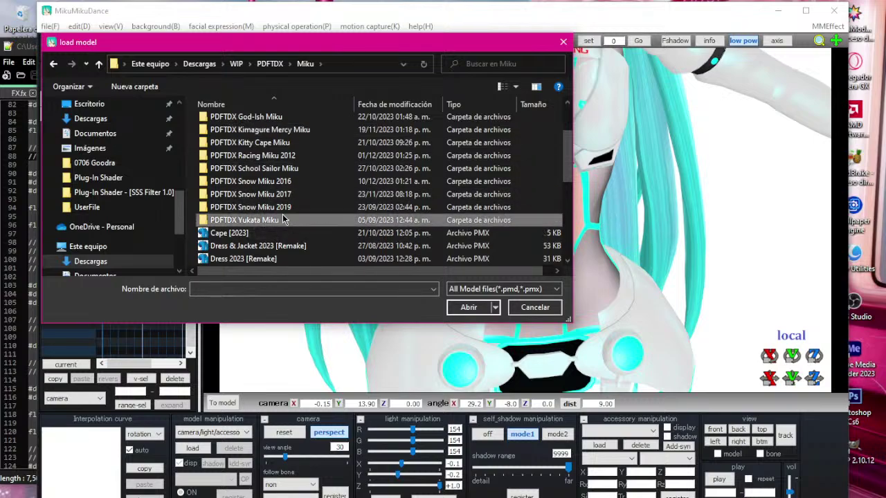
{"action": "double_click", "coordinate": [306, 131]}
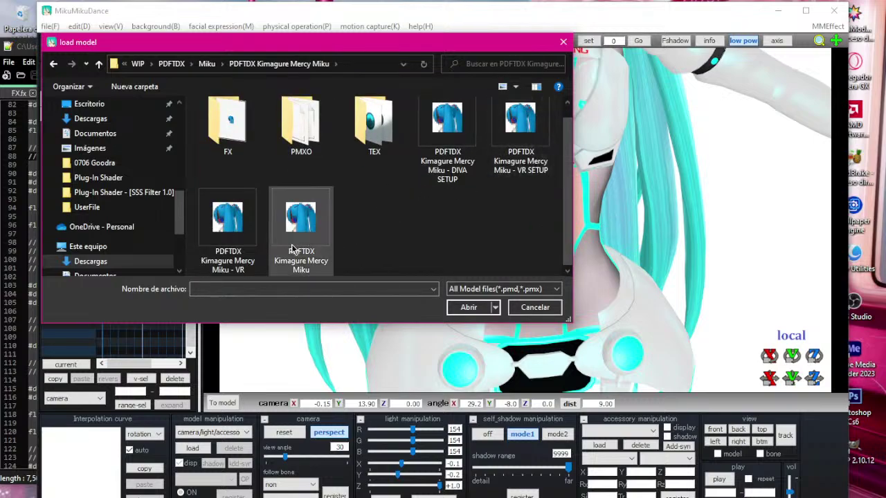
{"action": "double_click", "coordinate": [220, 243]}
{"action": "left_click", "coordinate": [466, 322]}
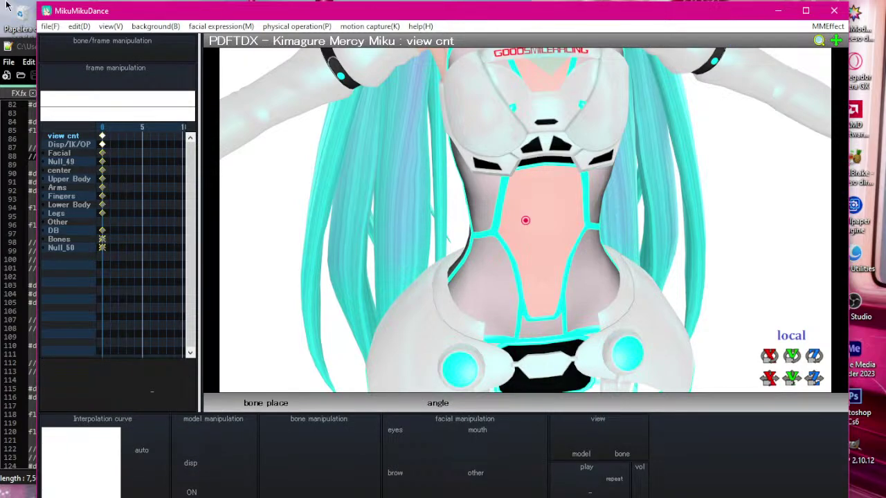
{"action": "left_click", "coordinate": [21, 47]}
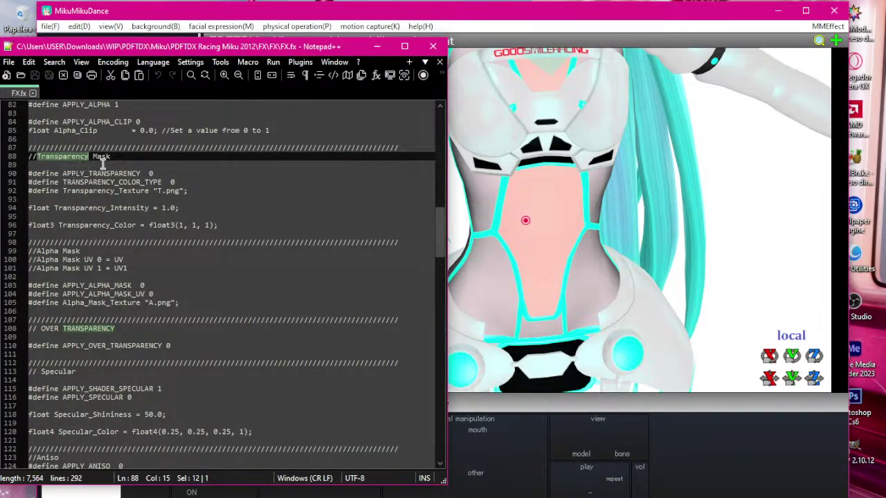
{"action": "left_click", "coordinate": [520, 308]}
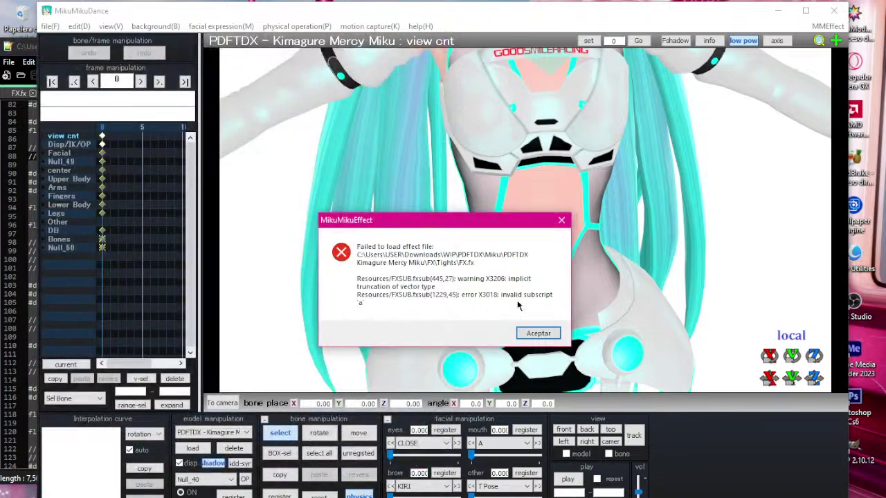
Step: Dismiss the effect loading message and highlight APPLY_TRANSPARENCY, its value and TRANSPARENCY_COLOR_TYPE in the Racing Miku 2012 FX.fx in Notepad++
{"action": "left_click", "coordinate": [542, 338]}
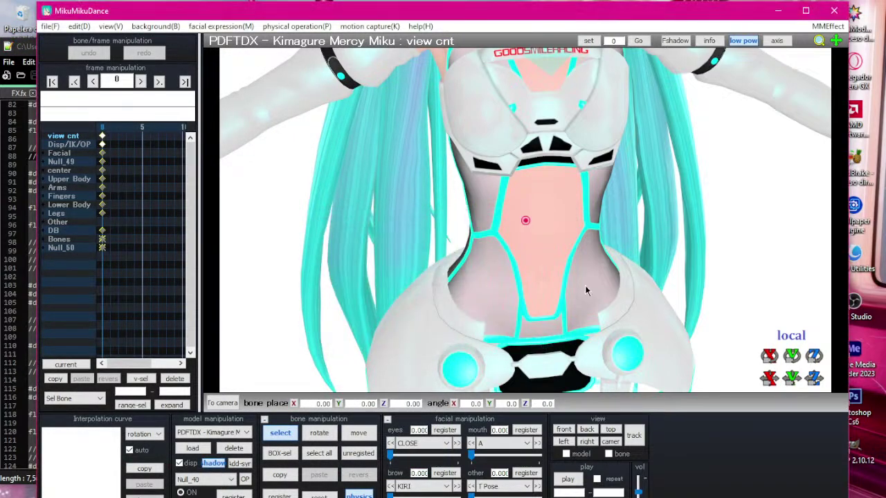
{"action": "left_click", "coordinate": [28, 50]}
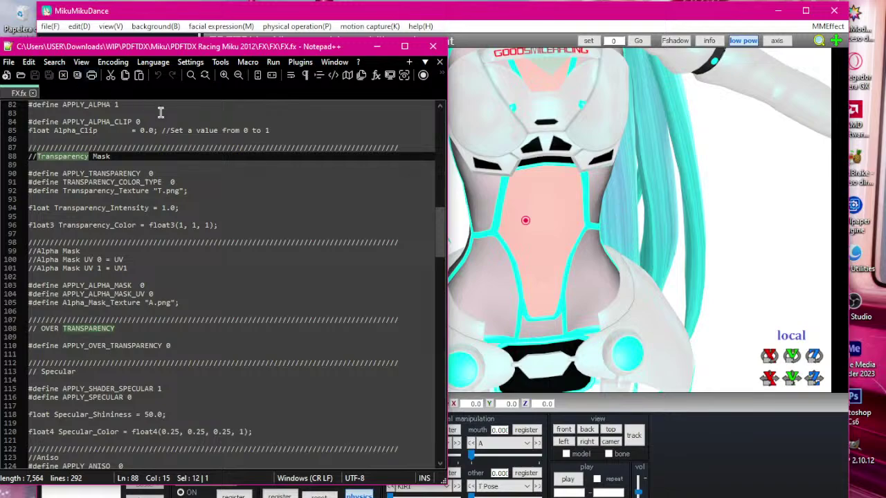
{"action": "double_click", "coordinate": [117, 174]}
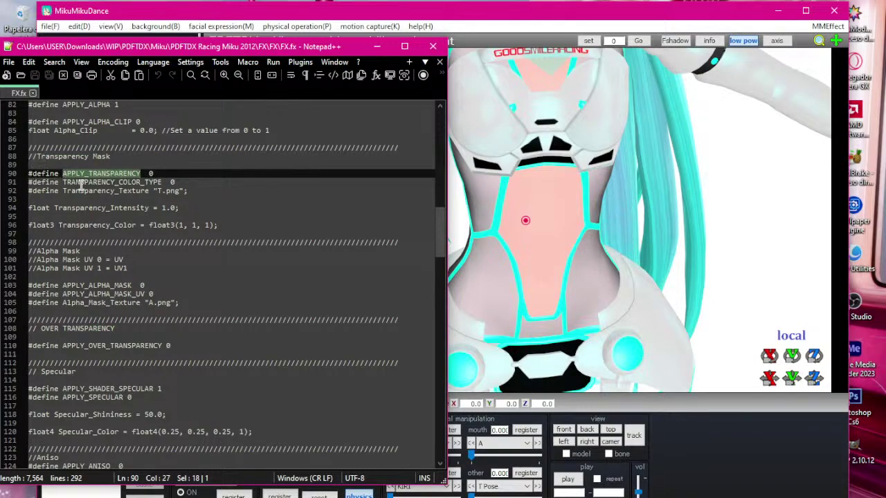
{"action": "left_click", "coordinate": [106, 174]}
{"action": "double_click", "coordinate": [104, 174]}
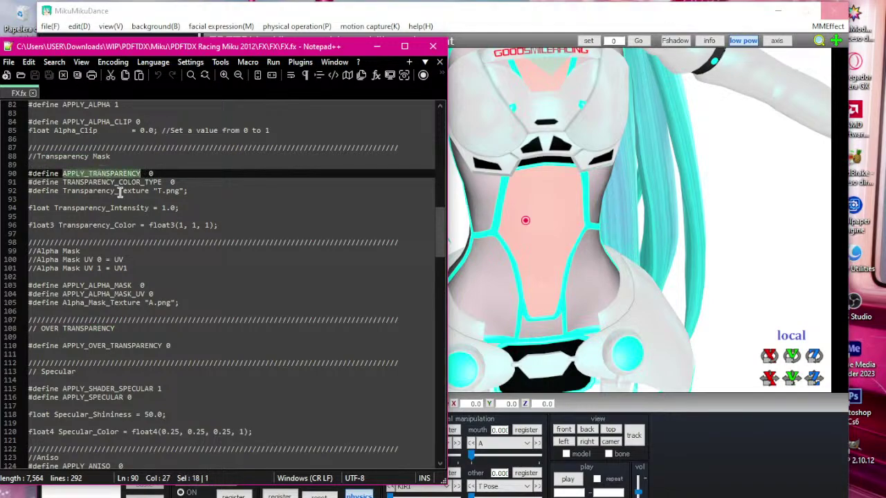
{"action": "double_click", "coordinate": [150, 174]}
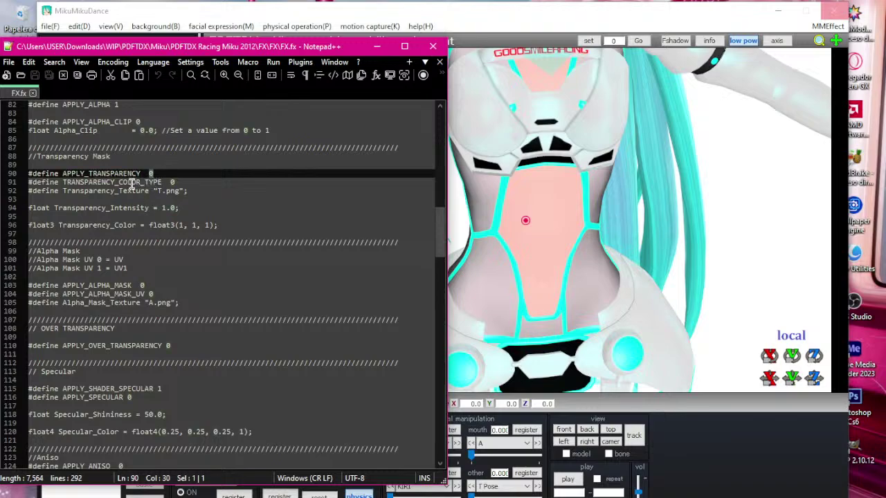
{"action": "double_click", "coordinate": [133, 183]}
Step: Switch to MikuMikuDance and delete the PDFTDX - Kimagure Mercy Miku model from the scene
{"action": "left_click", "coordinate": [485, 177]}
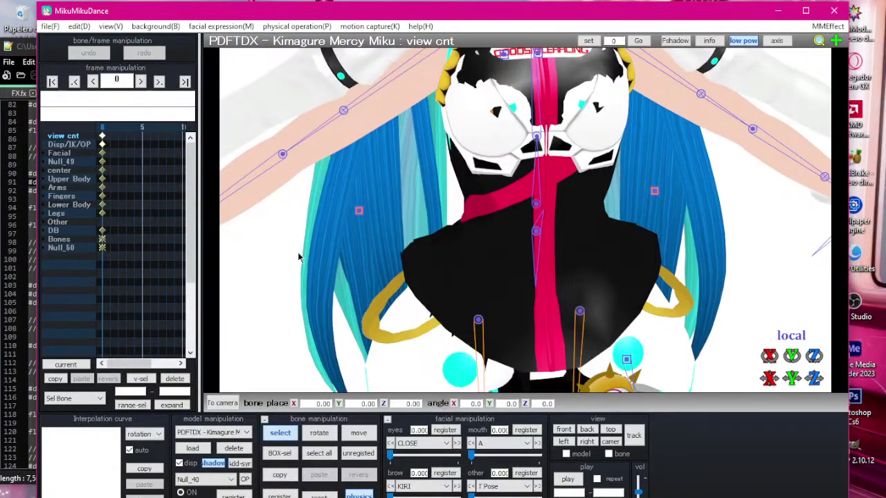
{"action": "left_click", "coordinate": [234, 448]}
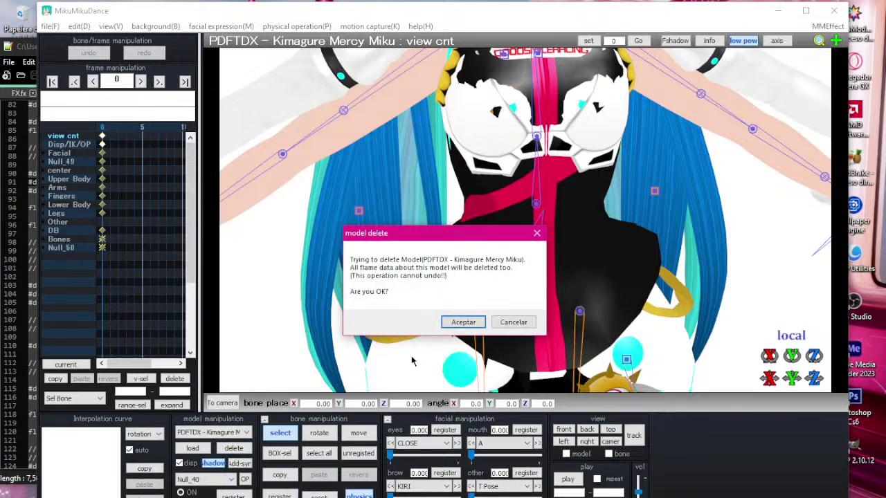
{"action": "left_click", "coordinate": [480, 322]}
{"action": "scroll", "coordinate": [529, 207], "scroll_direction": "up", "scroll_amount": 8}
{"action": "middle_click_drag", "start_coordinate": [529, 207], "coordinate": [520, 289]}
{"action": "scroll", "coordinate": [514, 247], "scroll_direction": "up", "scroll_amount": 4}
Step: Open the FX file from the Through-Skin folder of PDFTDX Racing Miku 2012 and find its Transparency Mask section
{"action": "left_click", "coordinate": [329, 497]}
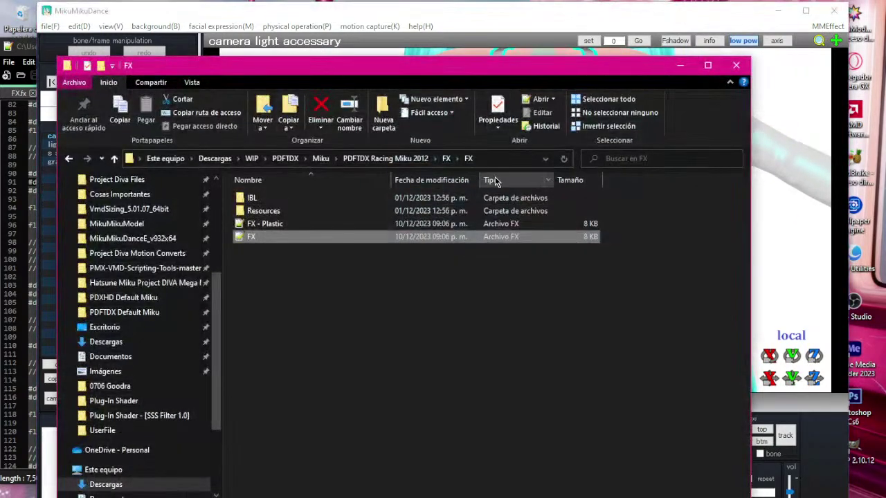
{"action": "left_click", "coordinate": [446, 164]}
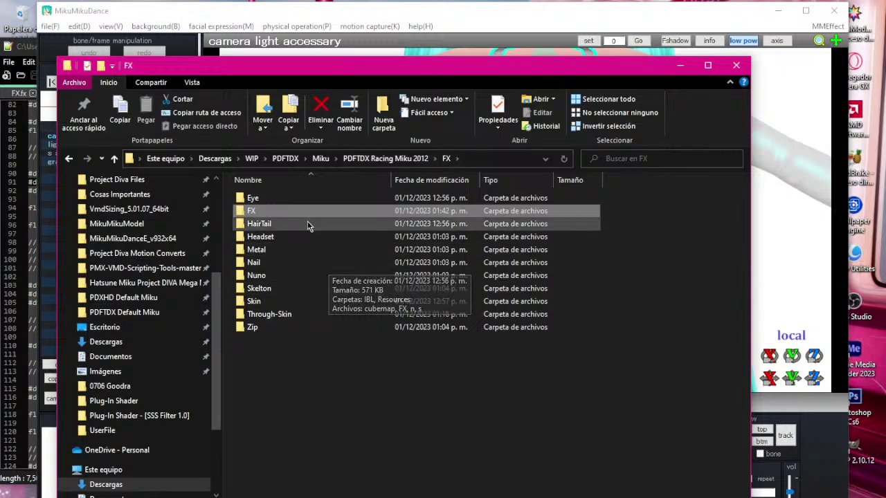
{"action": "double_click", "coordinate": [289, 315]}
{"action": "double_click", "coordinate": [406, 208]}
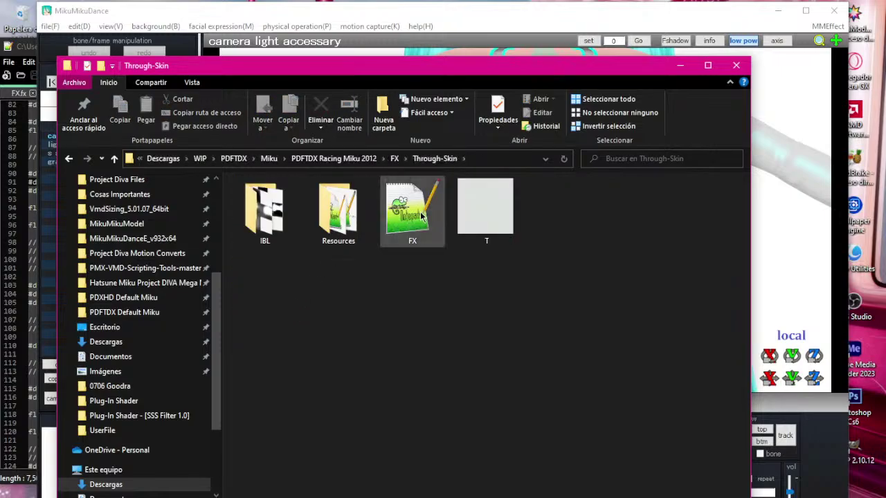
{"action": "left_click", "coordinate": [735, 65]}
{"action": "scroll", "coordinate": [234, 232], "scroll_direction": "down", "scroll_amount": 13}
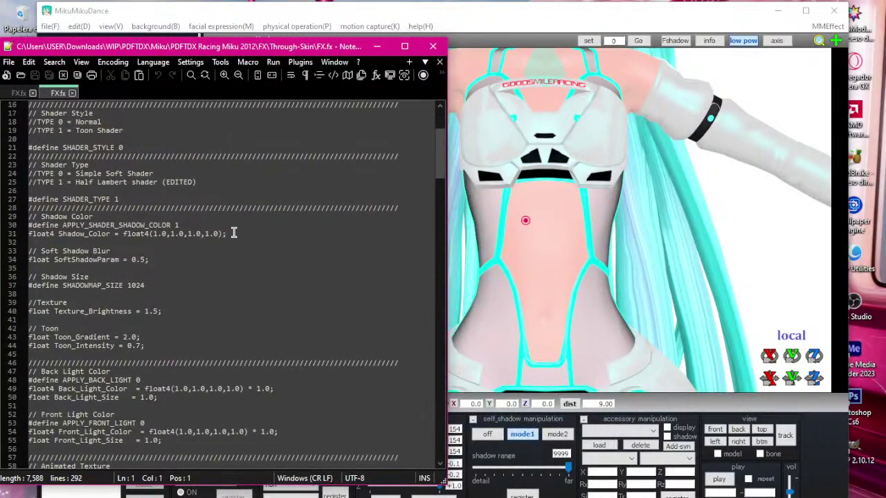
{"action": "scroll", "coordinate": [233, 233], "scroll_direction": "down", "scroll_amount": 7}
Step: Set APPLY_TRANSPARENCY to 0 in the Through-Skin FX.fx, save it and view the model's torso in MikuMikuDance
{"action": "left_click", "coordinate": [159, 347]}
{"action": "left_click", "coordinate": [173, 355]}
{"action": "key", "text": "shift+Left"}
{"action": "type", "text": "0"}
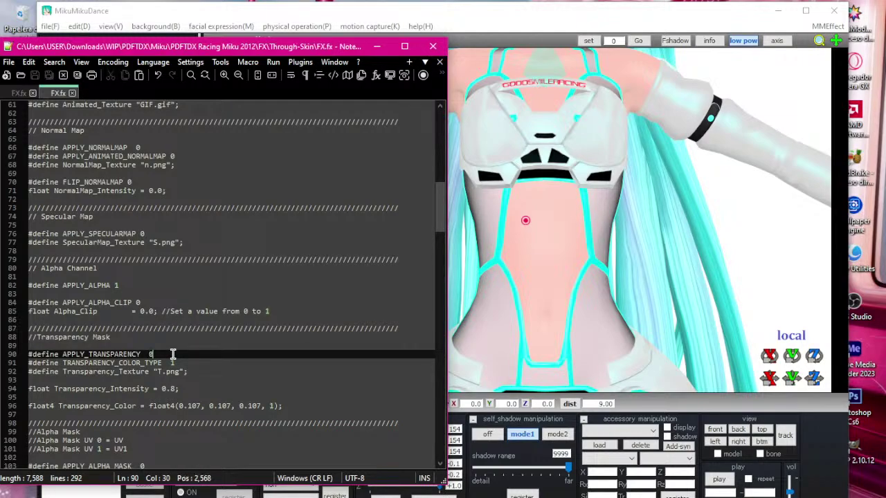
{"action": "left_click", "coordinate": [514, 204]}
{"action": "mouse_move", "coordinate": [522, 251]}
{"action": "right_mouse_down"}
{"action": "mouse_move", "coordinate": [506, 232]}
{"action": "mouse_move", "coordinate": [483, 232]}
{"action": "mouse_move", "coordinate": [513, 173]}
{"action": "right_mouse_up"}
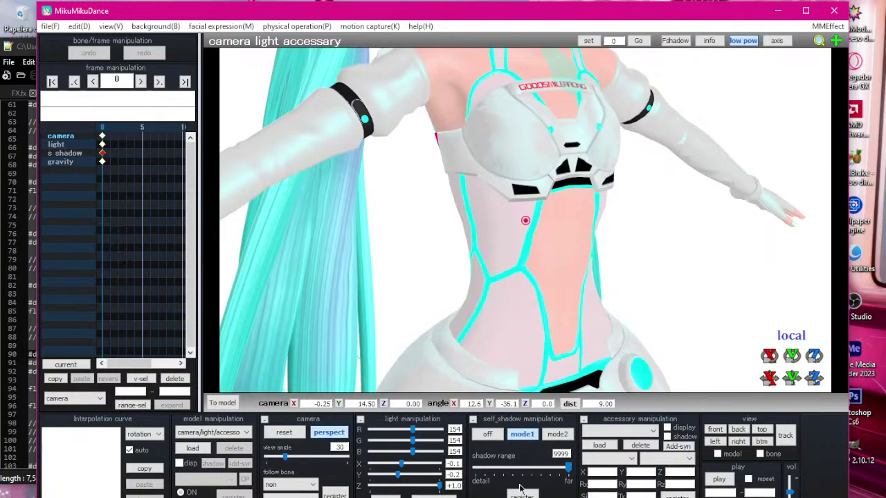
Step: Set APPLY_TRANSPARENCY to 1 in the Through-Skin FX.fx and save the file
{"action": "key", "text": "alt+Tab"}
{"action": "key", "text": "BackSpace"}
{"action": "type", "text": "1"}
{"action": "key", "text": "ctrl+s"}
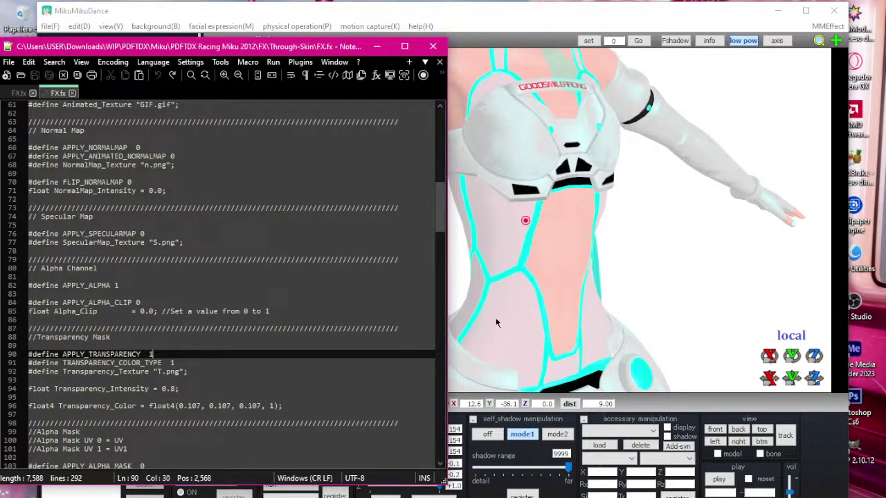
Step: Inspect the see-through suit areas on the model's torso from a slightly turned angle in MikuMikuDance
{"action": "left_click", "coordinate": [592, 370]}
{"action": "right_click_drag", "start_coordinate": [502, 206], "coordinate": [496, 242]}
{"action": "scroll", "coordinate": [491, 191], "scroll_direction": "up", "scroll_amount": 2}
{"action": "scroll", "coordinate": [493, 251], "scroll_direction": "down", "scroll_amount": 6}
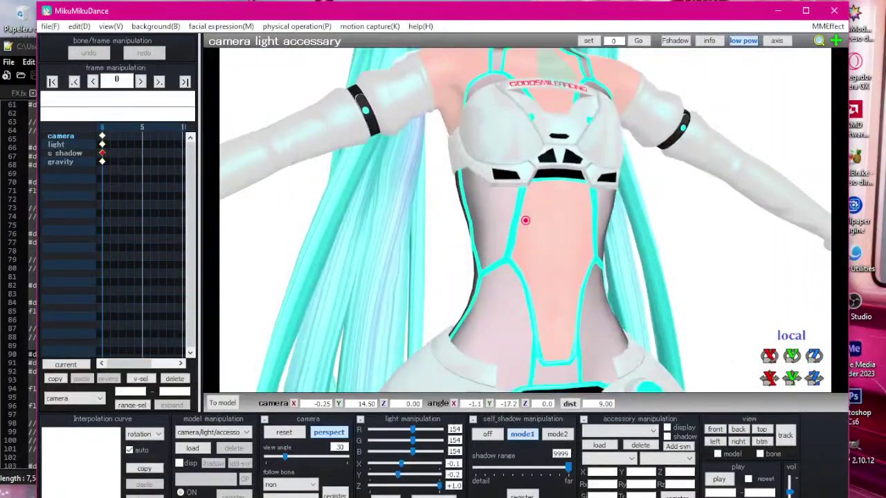
Step: Copy the Resources folder from Racing Miku 2012's Through-Skin folder into the FX Tights folder of PDFTDX Kimagure Mercy Miku
{"action": "key", "text": "alt+Tab"}
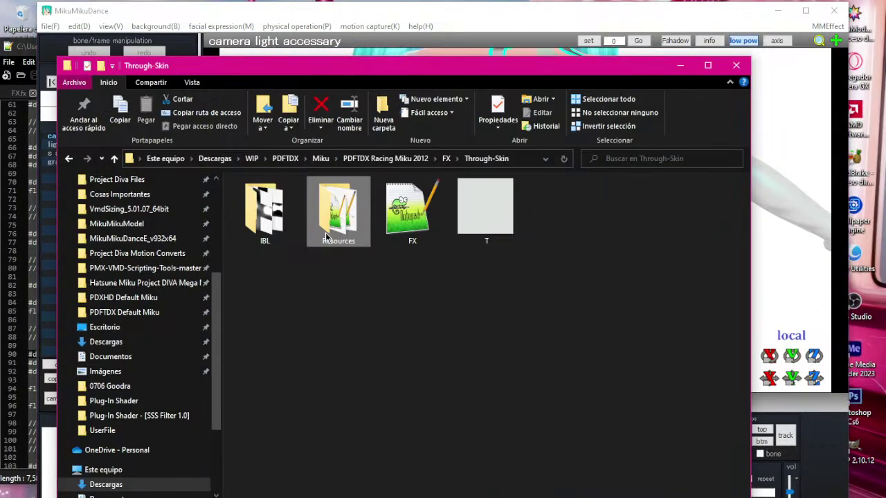
{"action": "left_click", "coordinate": [335, 158]}
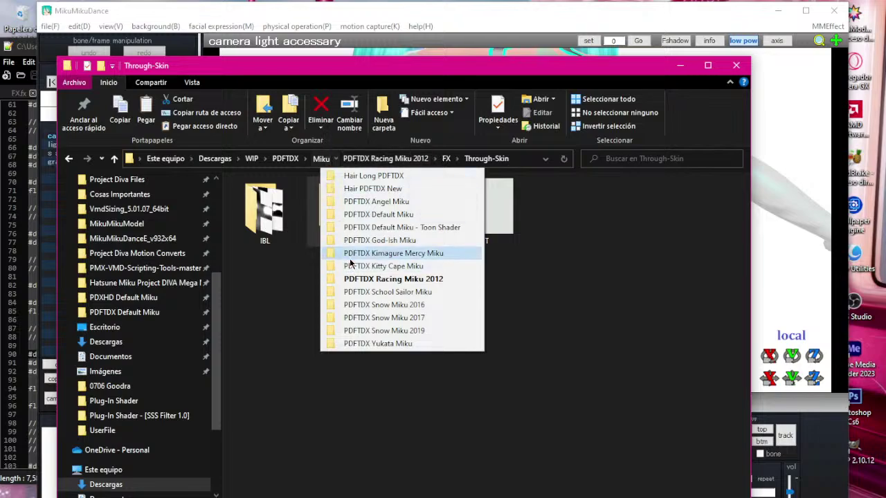
{"action": "left_click", "coordinate": [388, 260]}
{"action": "double_click", "coordinate": [287, 211]}
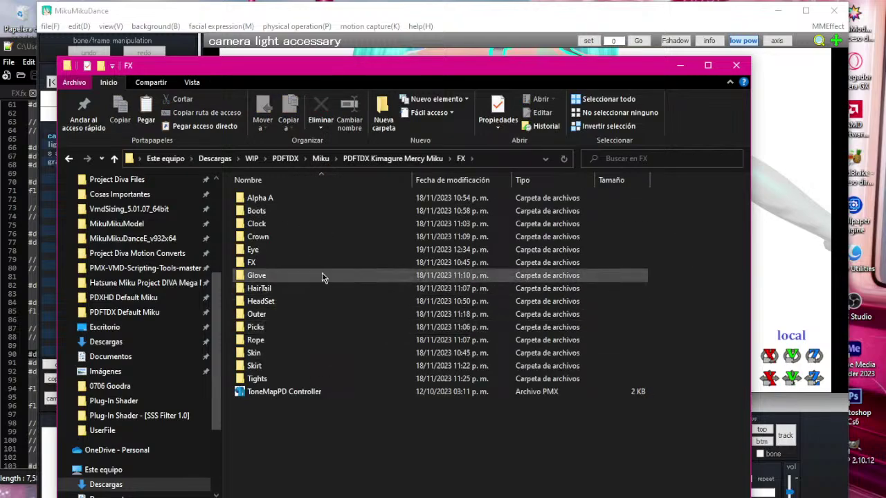
{"action": "double_click", "coordinate": [258, 379]}
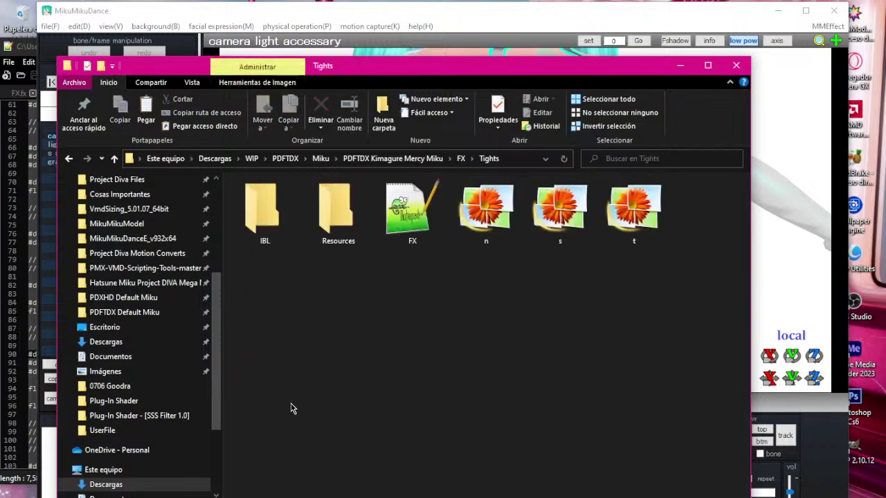
{"action": "key", "text": "ctrl+v"}
{"action": "left_click", "coordinate": [309, 178]}
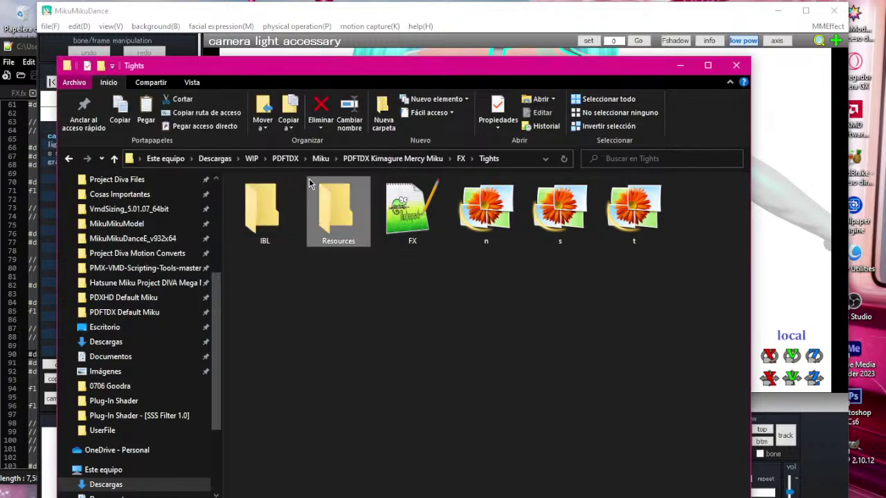
Step: Load the PDFTDX Kimagure Mercy Miku model from its folder into the MikuMikuDance scene
{"action": "left_click", "coordinate": [426, 161]}
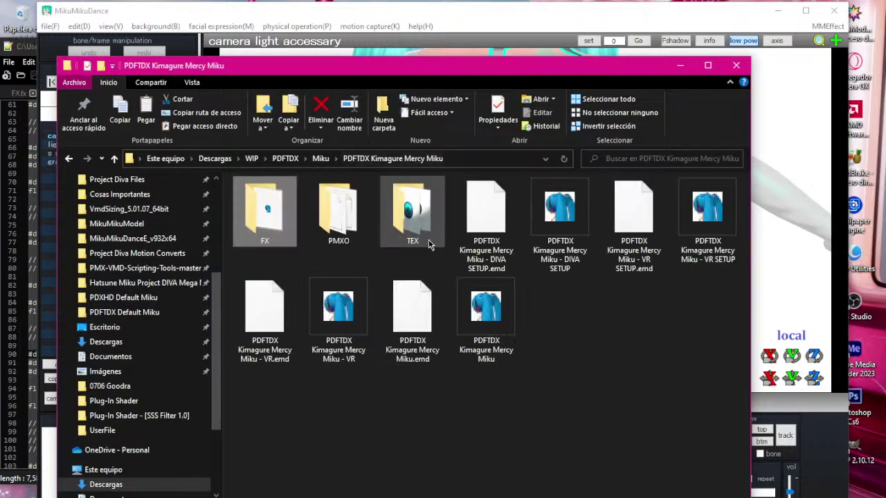
{"action": "left_click", "coordinate": [485, 318]}
{"action": "left_click", "coordinate": [433, 323]}
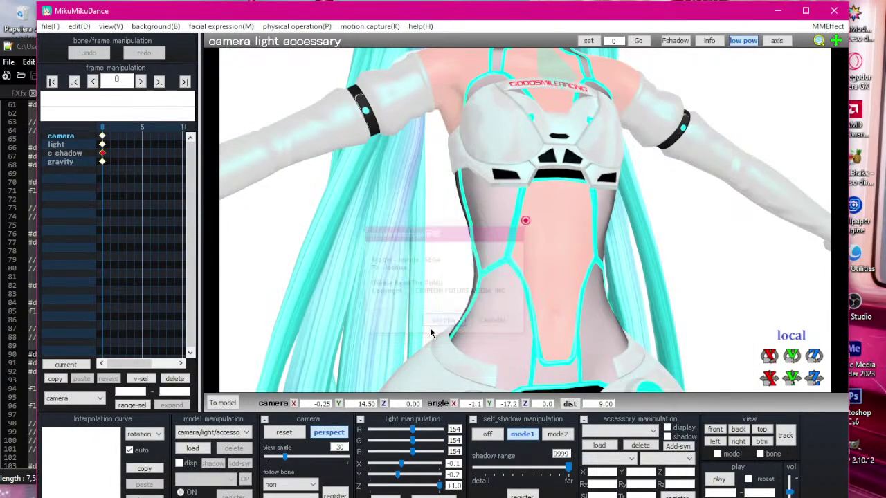
Step: Dismiss the effect loading message and highlight the float4 Transparency_Color line in the Through-Skin FX.fx
{"action": "left_click", "coordinate": [27, 42]}
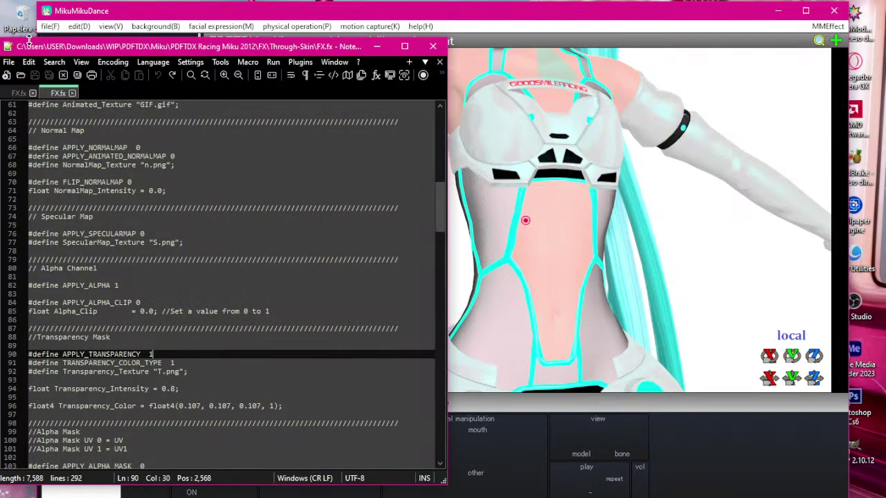
{"action": "scroll", "coordinate": [133, 215], "scroll_direction": "down", "scroll_amount": 2}
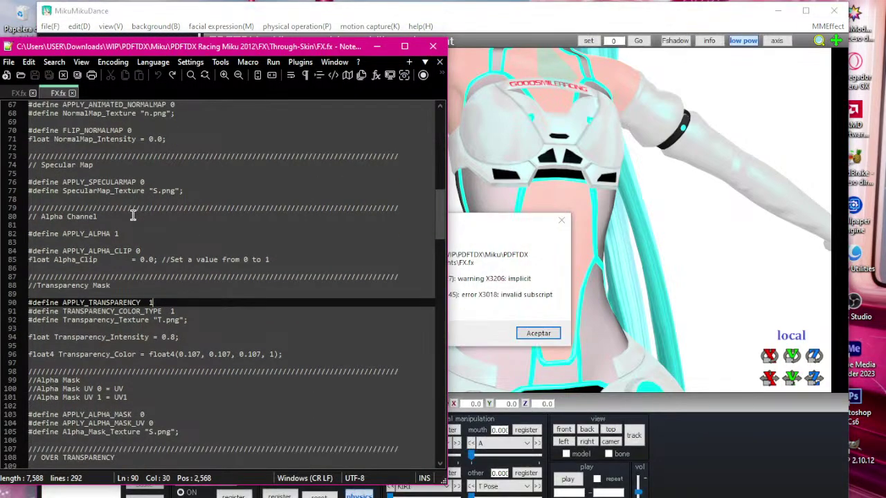
{"action": "left_click", "coordinate": [494, 260]}
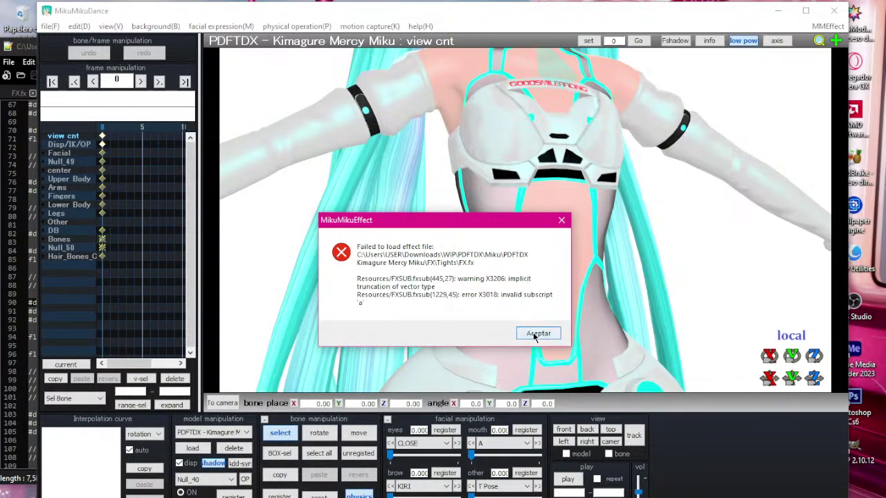
{"action": "left_click", "coordinate": [536, 334]}
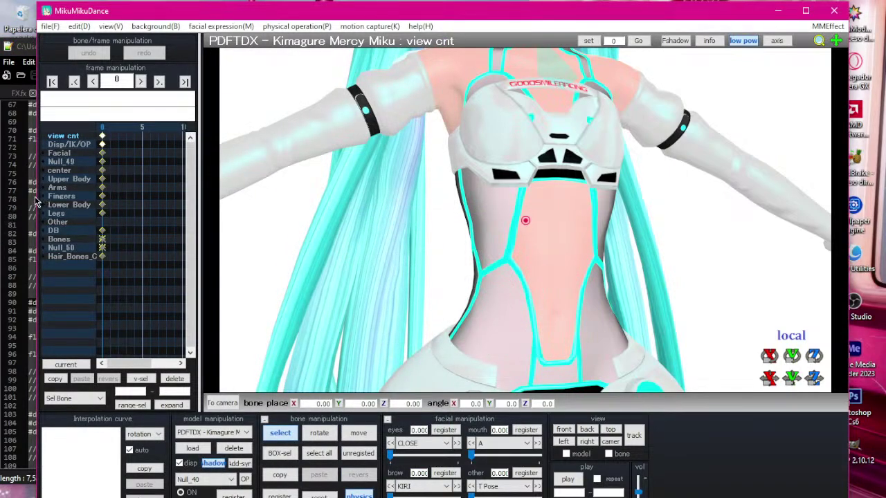
{"action": "left_click", "coordinate": [29, 192]}
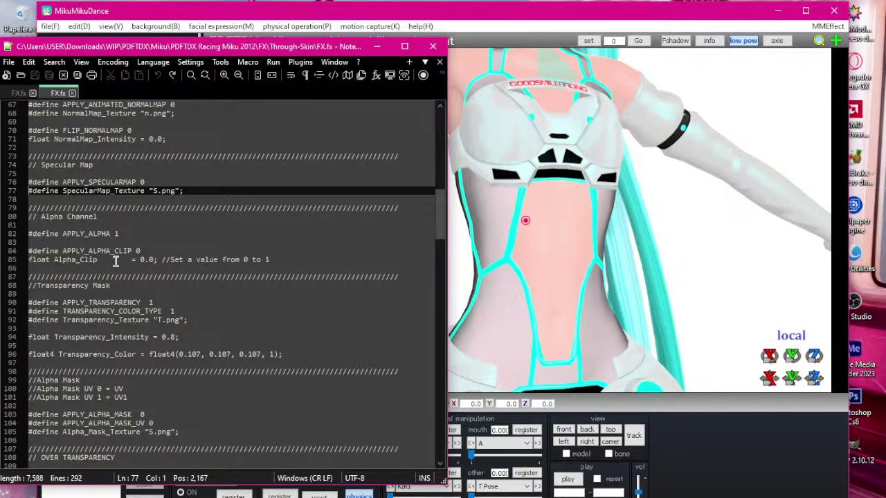
{"action": "left_click", "coordinate": [118, 355]}
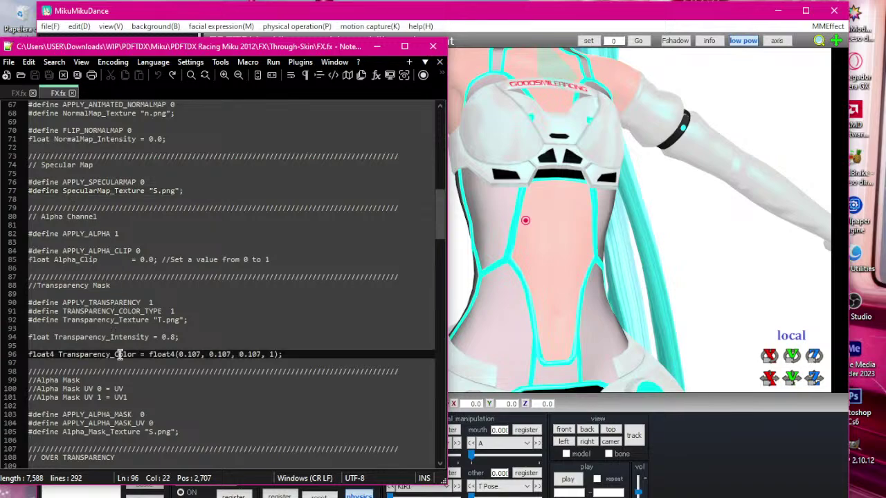
{"action": "left_click_drag", "start_coordinate": [283, 355], "coordinate": [2, 359]}
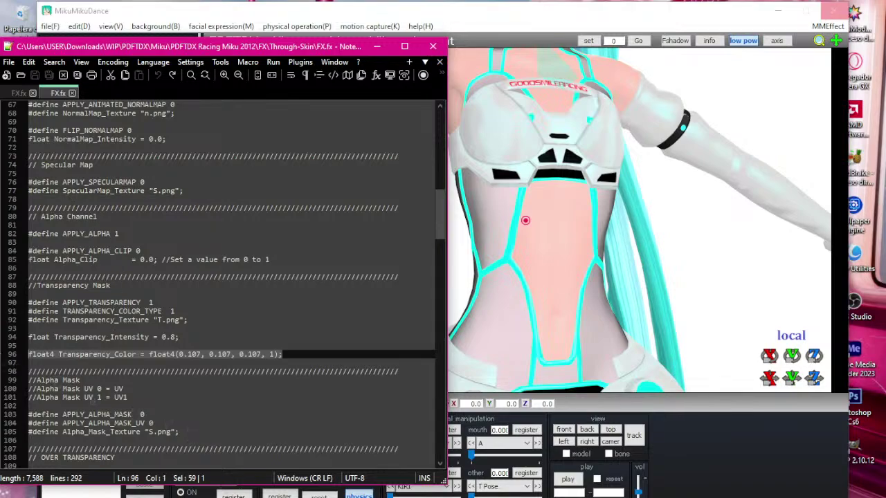
Step: Open FX.fx from Kimagure Mercy Miku's Tights folder, highlight its float3 Transparency_Color line and return to MikuMikuDance
{"action": "key", "text": "alt+Tab"}
{"action": "double_click", "coordinate": [241, 218]}
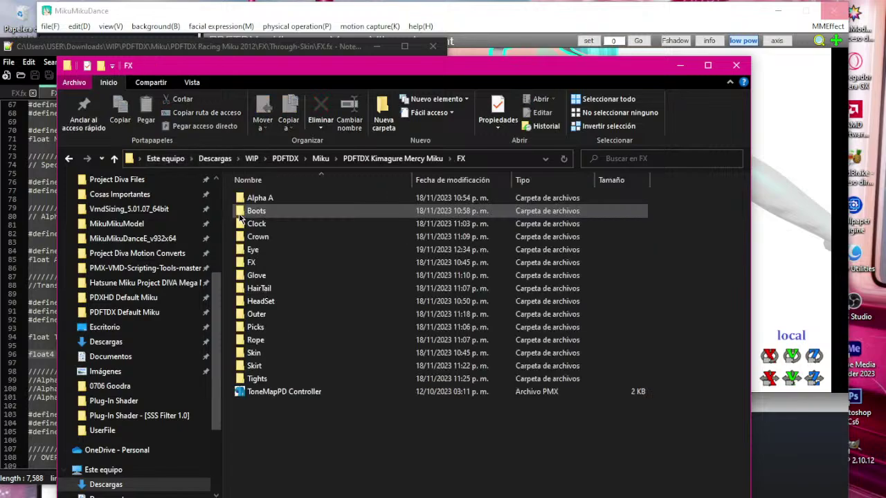
{"action": "double_click", "coordinate": [258, 379]}
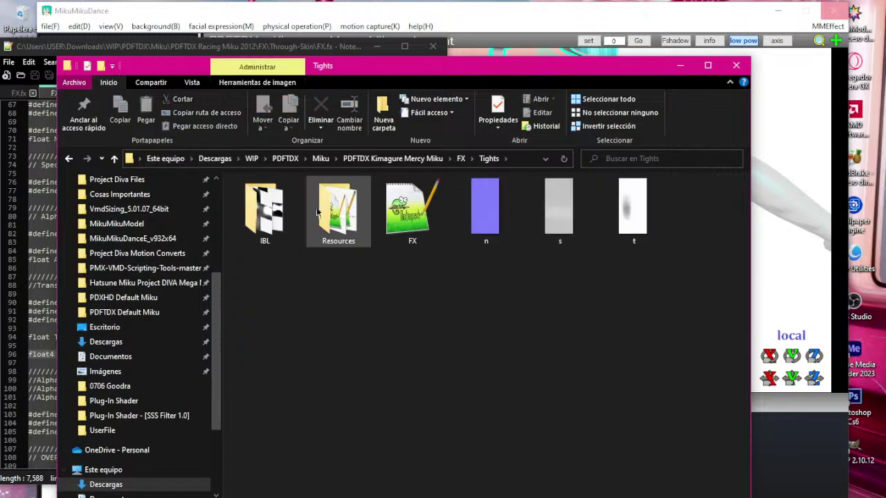
{"action": "double_click", "coordinate": [391, 210]}
{"action": "scroll", "coordinate": [240, 233], "scroll_direction": "down", "scroll_amount": 18}
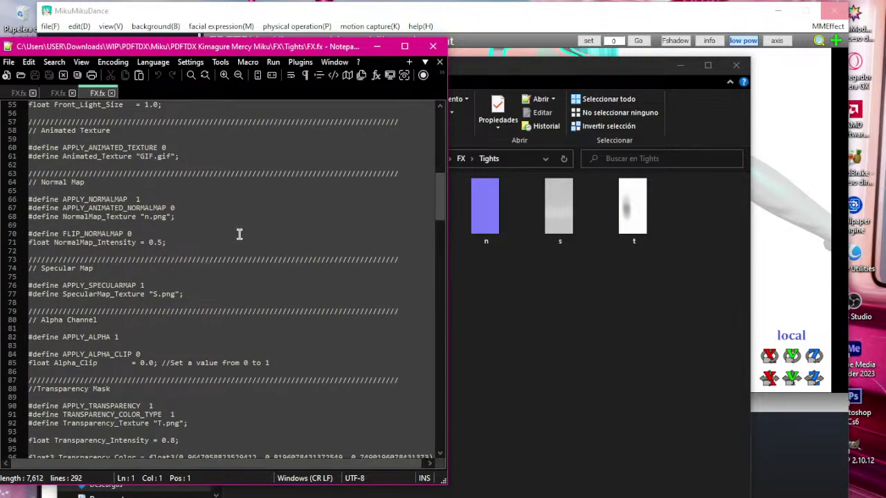
{"action": "scroll", "coordinate": [240, 234], "scroll_direction": "down", "scroll_amount": 6}
{"action": "left_click", "coordinate": [263, 299]}
{"action": "key", "text": "End"}
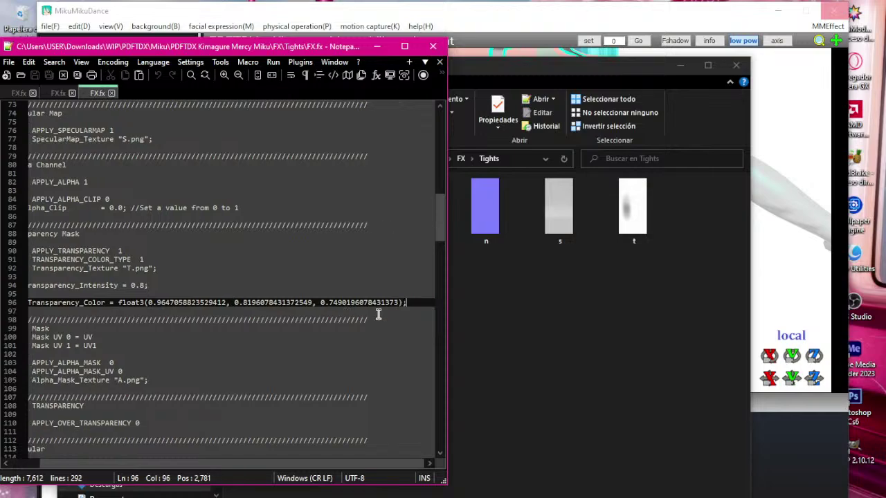
{"action": "key", "text": "shift+Home"}
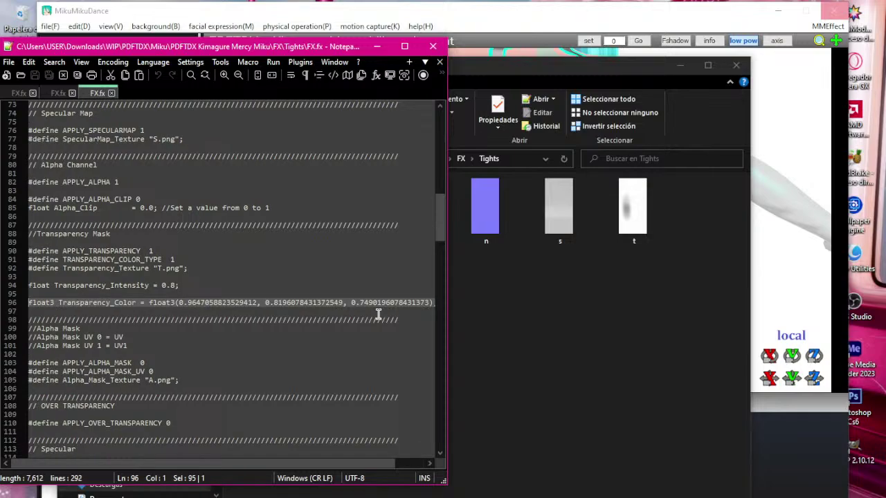
{"action": "left_click", "coordinate": [760, 156]}
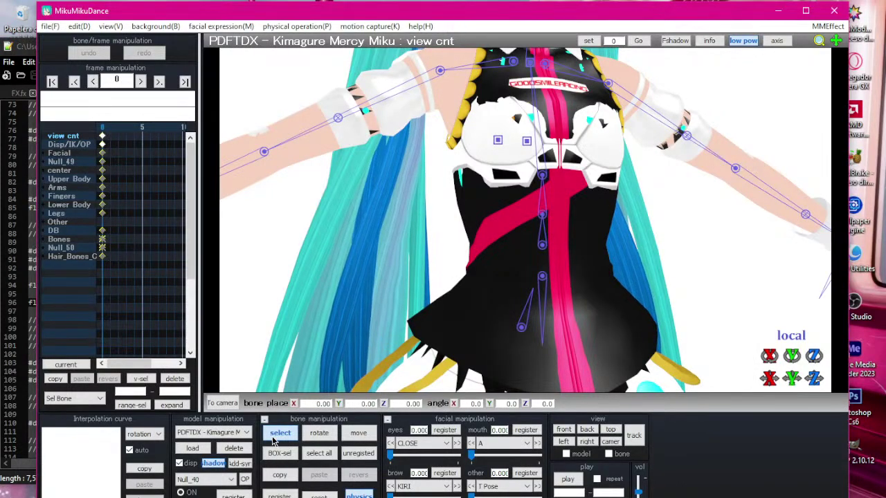
Step: Switch to camera control and examine Kimagure Mercy Miku's tights from below and from the front
{"action": "left_click", "coordinate": [41, 171]}
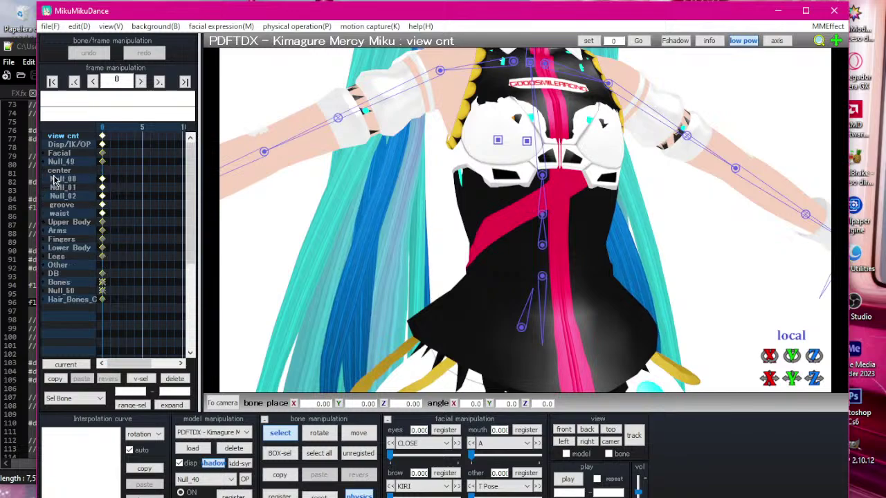
{"action": "left_click", "coordinate": [42, 179]}
{"action": "left_click_drag", "start_coordinate": [767, 378], "coordinate": [746, 379]}
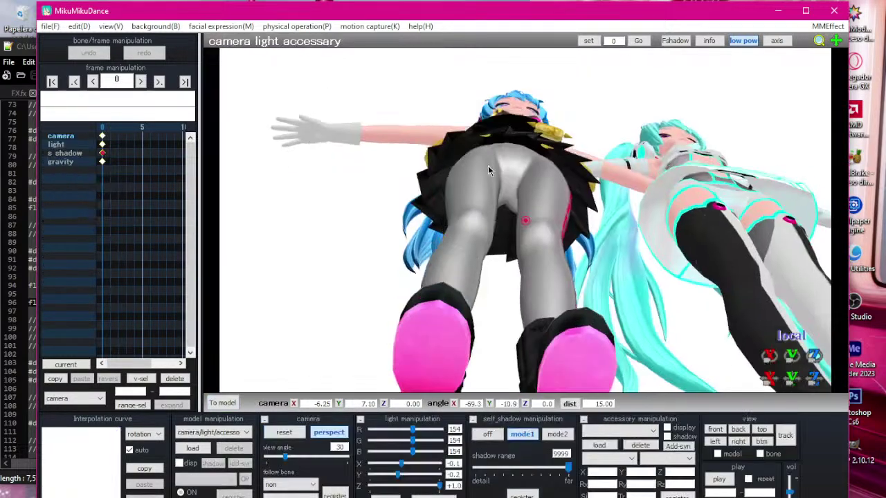
{"action": "right_click_drag", "start_coordinate": [488, 166], "coordinate": [461, 278]}
Step: Set Transparency_Intensity to 1 in the Tights FX.fx, save the file and check the tights close up in MikuMikuDance
{"action": "left_click", "coordinate": [20, 45]}
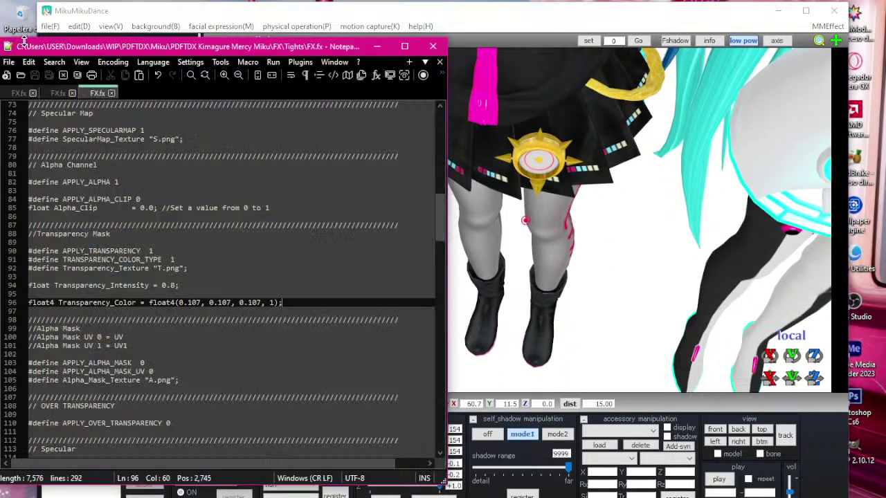
{"action": "left_click_drag", "start_coordinate": [174, 287], "coordinate": [162, 287]}
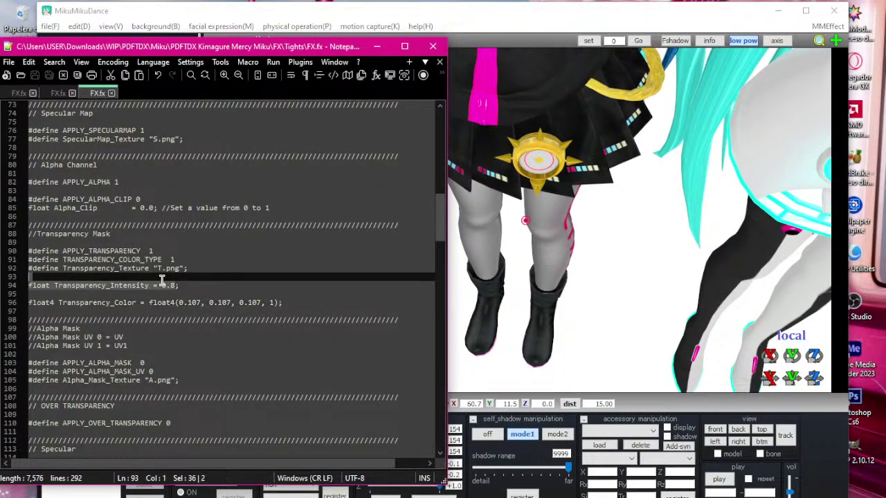
{"action": "type", "text": "1"}
{"action": "right_click_drag", "start_coordinate": [553, 227], "coordinate": [546, 140]}
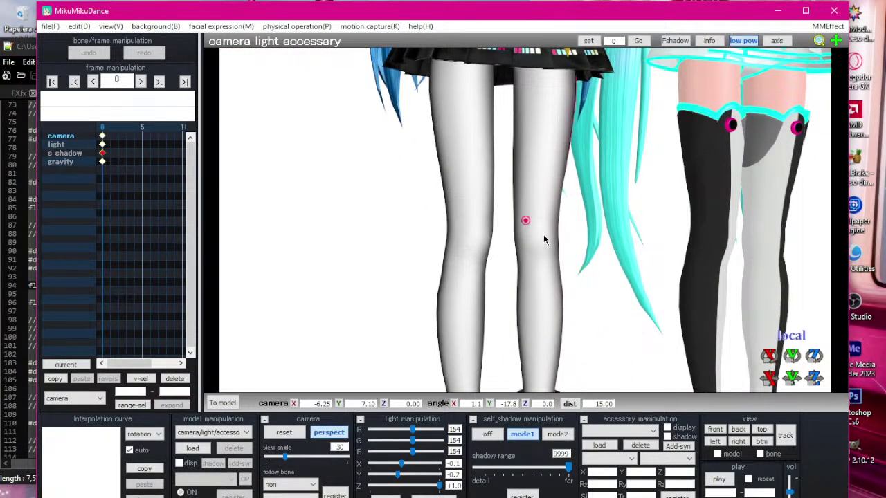
{"action": "right_click_drag", "start_coordinate": [534, 260], "coordinate": [211, 122]}
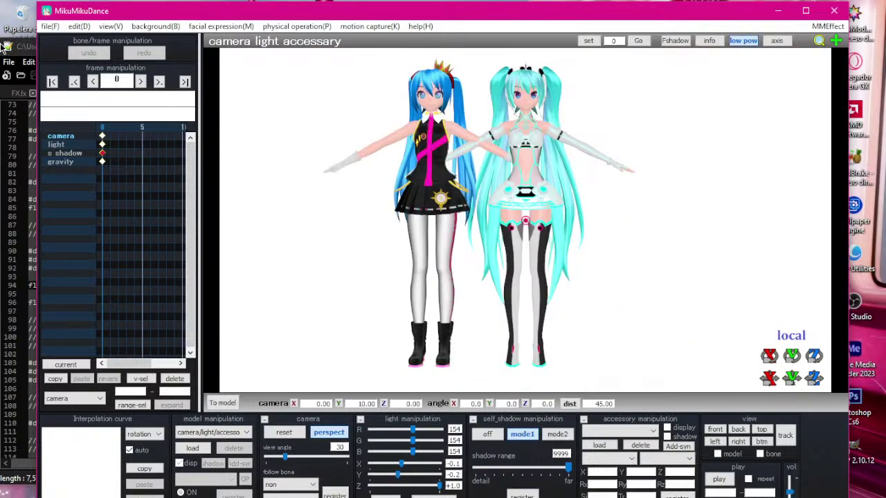
{"action": "middle_click_drag", "start_coordinate": [408, 205], "coordinate": [471, 205]}
{"action": "scroll", "coordinate": [470, 205], "scroll_direction": "up", "scroll_amount": 5}
{"action": "middle_click_drag", "start_coordinate": [443, 366], "coordinate": [510, 291]}
{"action": "scroll", "coordinate": [510, 291], "scroll_direction": "up", "scroll_amount": 2}
{"action": "scroll", "coordinate": [488, 138], "scroll_direction": "up", "scroll_amount": 3}
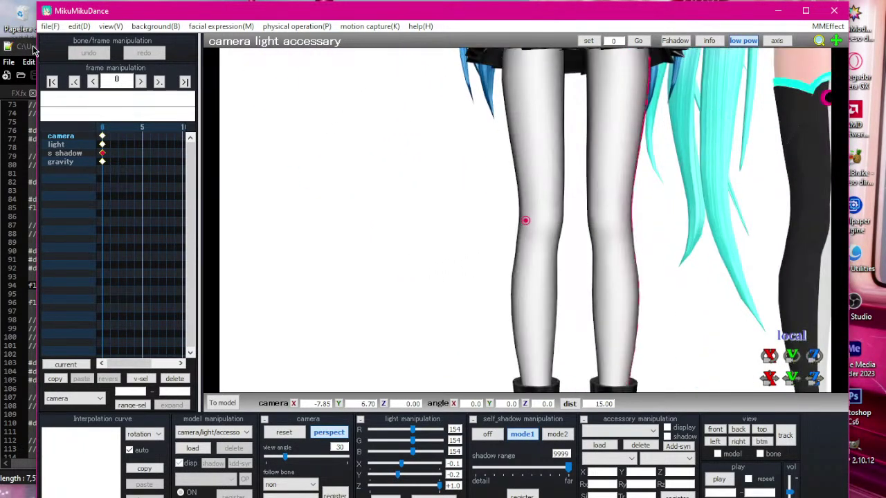
Step: Set the first Transparency_Color component to 1 in the Tights FX.fx and save the file
{"action": "left_click", "coordinate": [34, 50]}
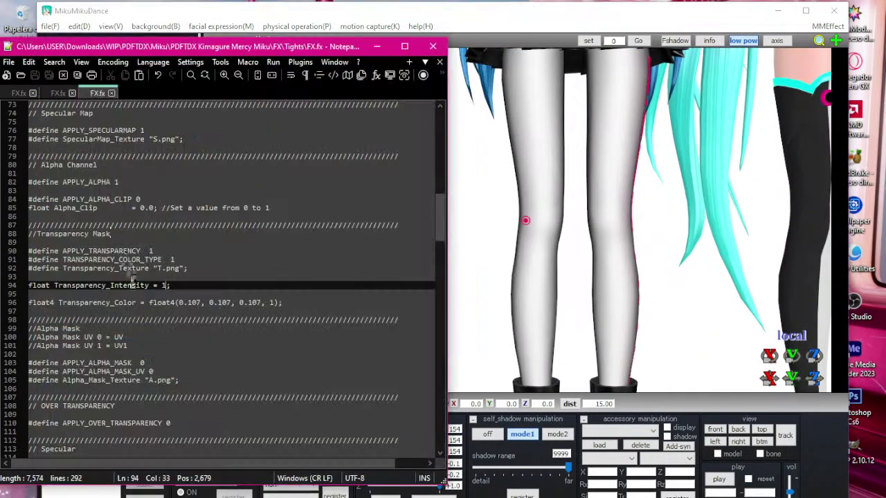
{"action": "double_click", "coordinate": [194, 303]}
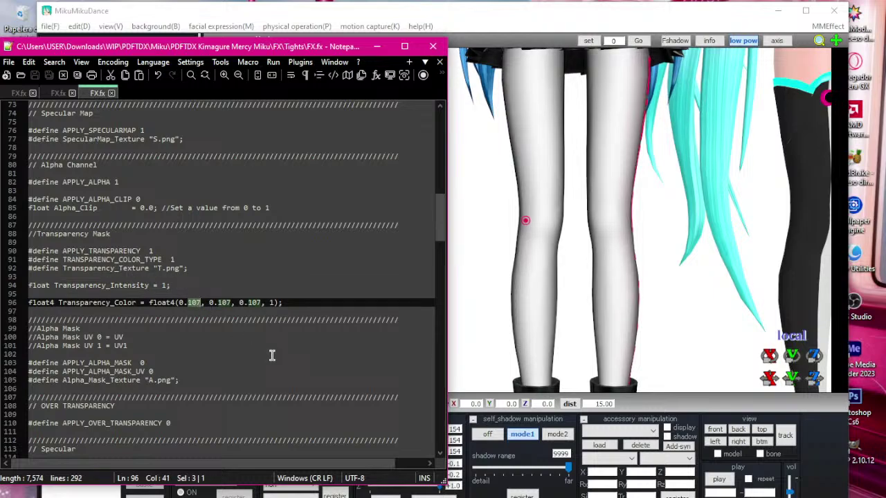
{"action": "key", "text": "BackSpace"}
{"action": "key", "text": "BackSpace"}
{"action": "key", "text": "BackSpace"}
{"action": "type", "text": "1"}
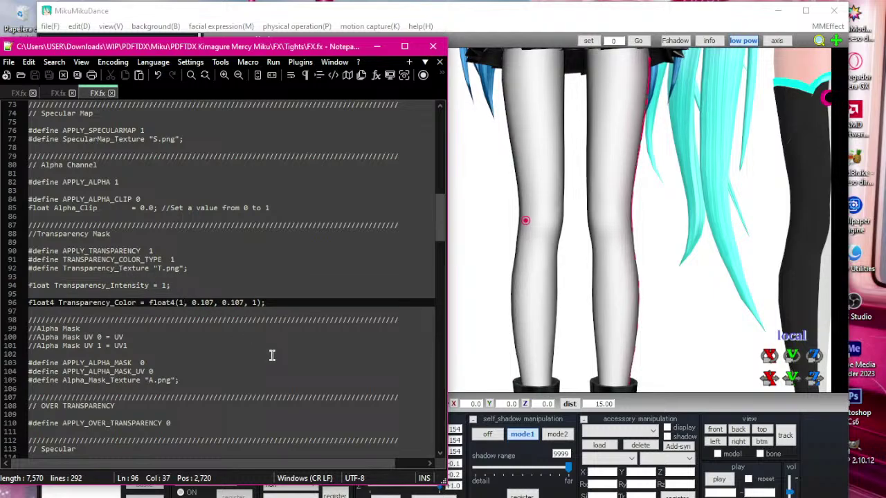
{"action": "key", "text": "ctrl+s"}
Step: Try 10.107 as the second Transparency_Color component, restore it to 0.107, save the file and inspect the tights in MikuMikuDance
{"action": "left_click", "coordinate": [194, 302]}
{"action": "type", "text": "1"}
{"action": "key", "text": "ctrl+s"}
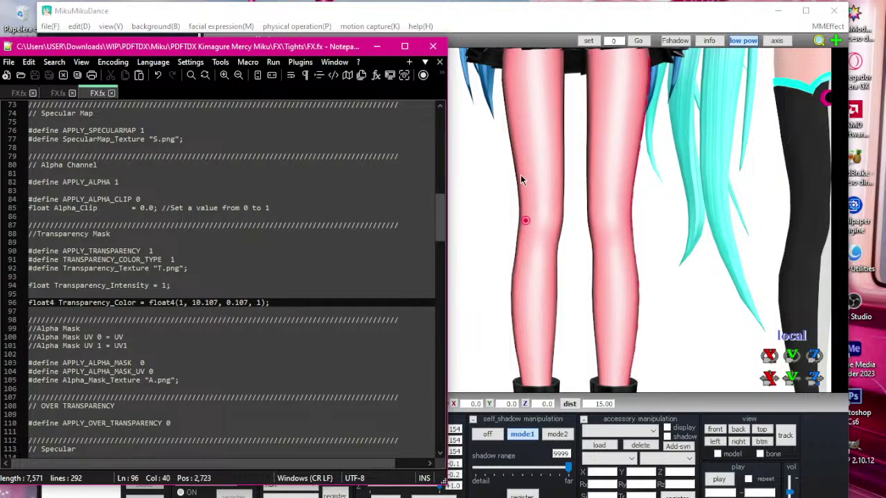
{"action": "key", "text": "BackSpace"}
{"action": "key", "text": "ctrl+s"}
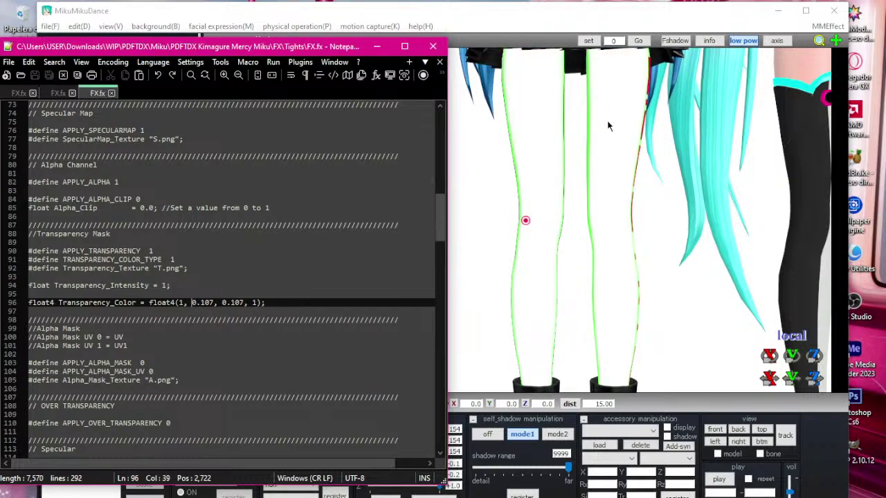
{"action": "right_click_drag", "start_coordinate": [604, 118], "coordinate": [574, 116]}
{"action": "middle_click_drag", "start_coordinate": [574, 116], "coordinate": [543, 159]}
{"action": "scroll", "coordinate": [557, 204], "scroll_direction": "down", "scroll_amount": 2}
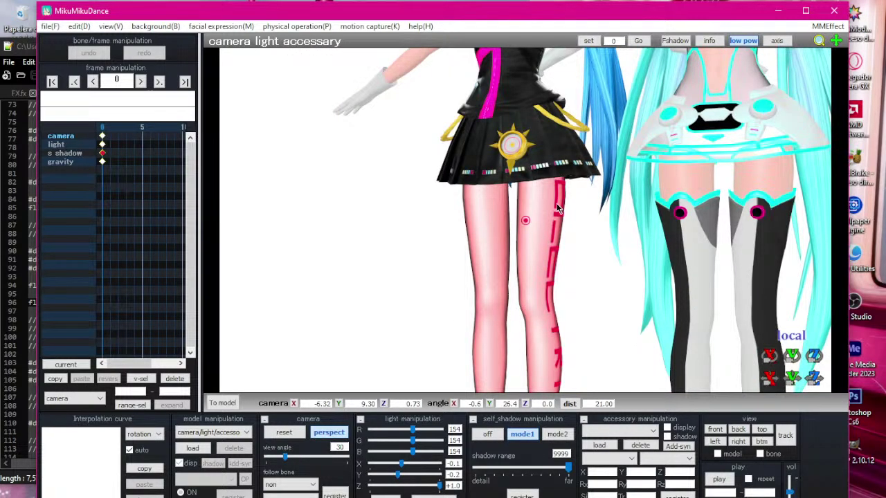
Step: Restore the first Transparency_Color component to 0.107, save the Tights FX.fx and dismiss the effect error message
{"action": "left_click", "coordinate": [28, 73]}
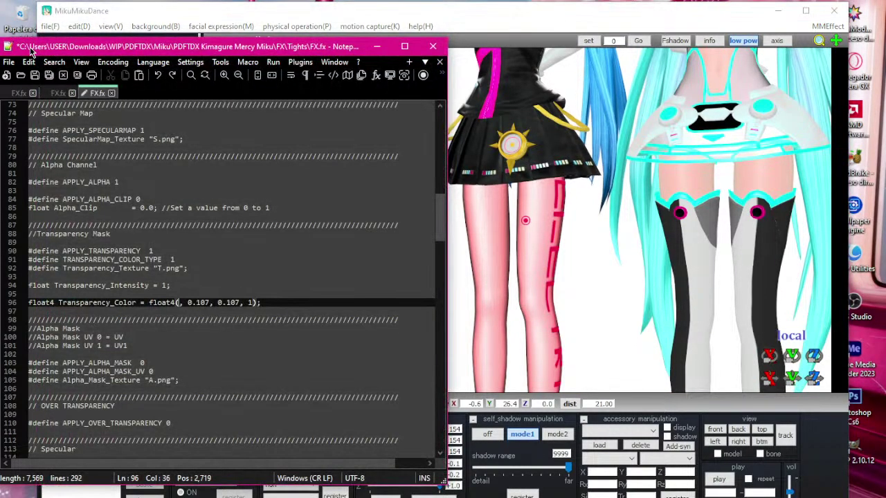
{"action": "type", "text": "107"}
{"action": "key", "text": "ctrl+s"}
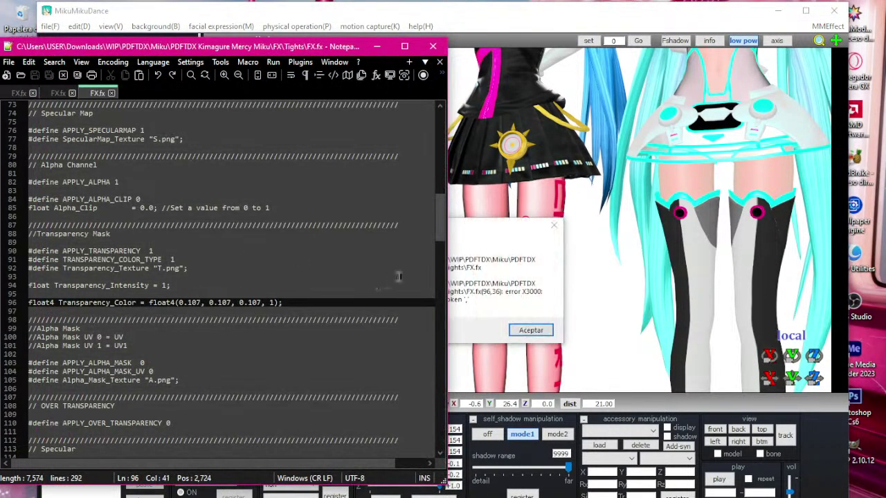
{"action": "left_click", "coordinate": [527, 328]}
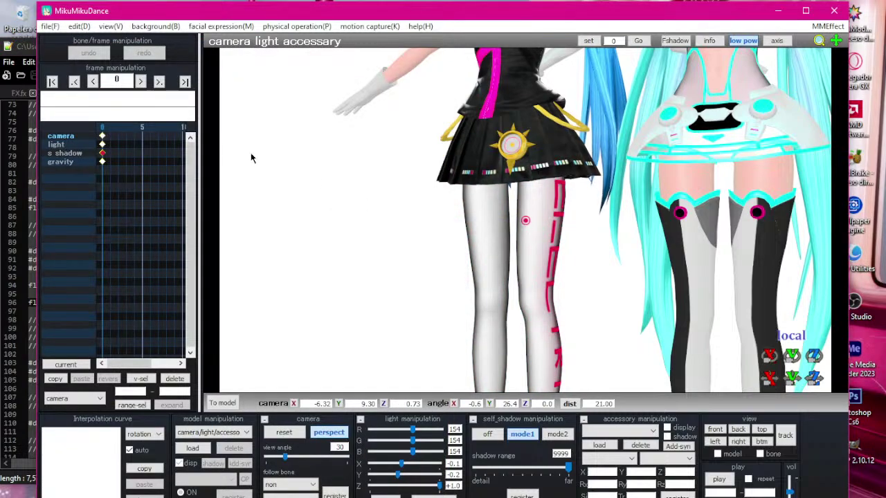
Step: Set Transparency_Intensity back to 0.8 in the Tights FX.fx
{"action": "left_click", "coordinate": [14, 47]}
{"action": "double_click", "coordinate": [165, 285]}
{"action": "type", "text": "0.8"}
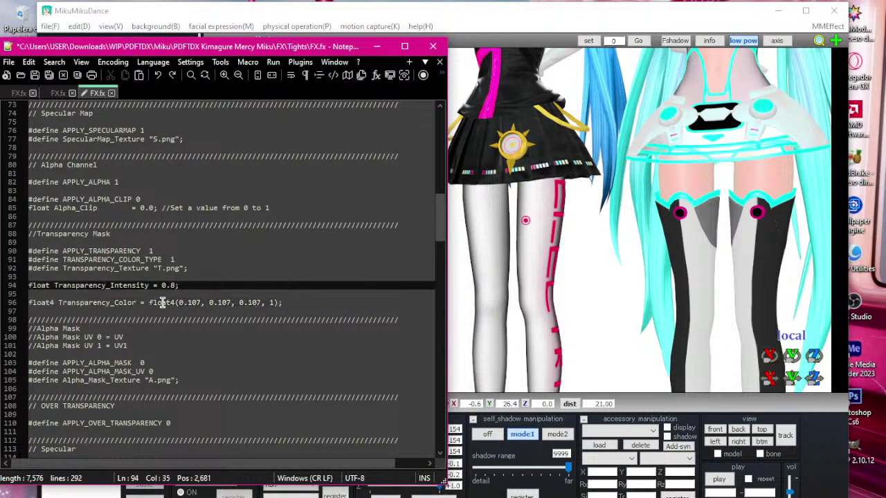